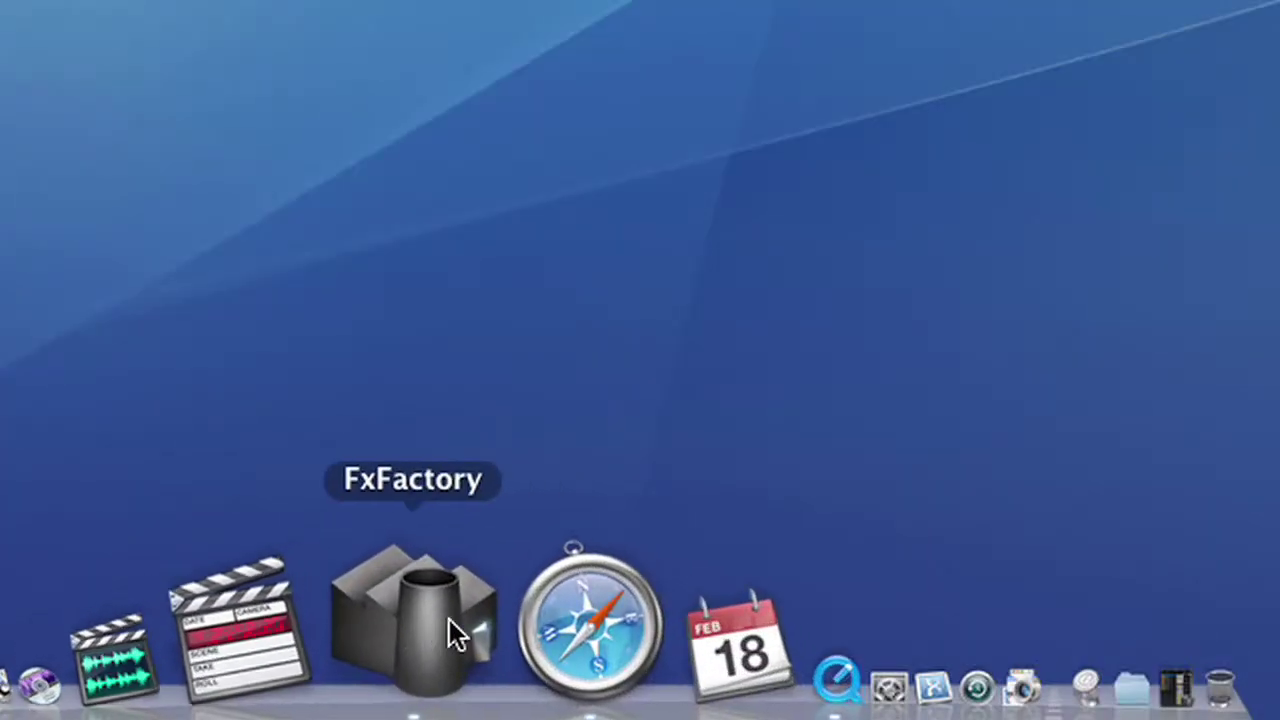
# Step: Launch FxFactory and list the 142 plug-ins of the FxFactory Pro package
pyautogui.click(449, 619)
pyautogui.click(268, 390)
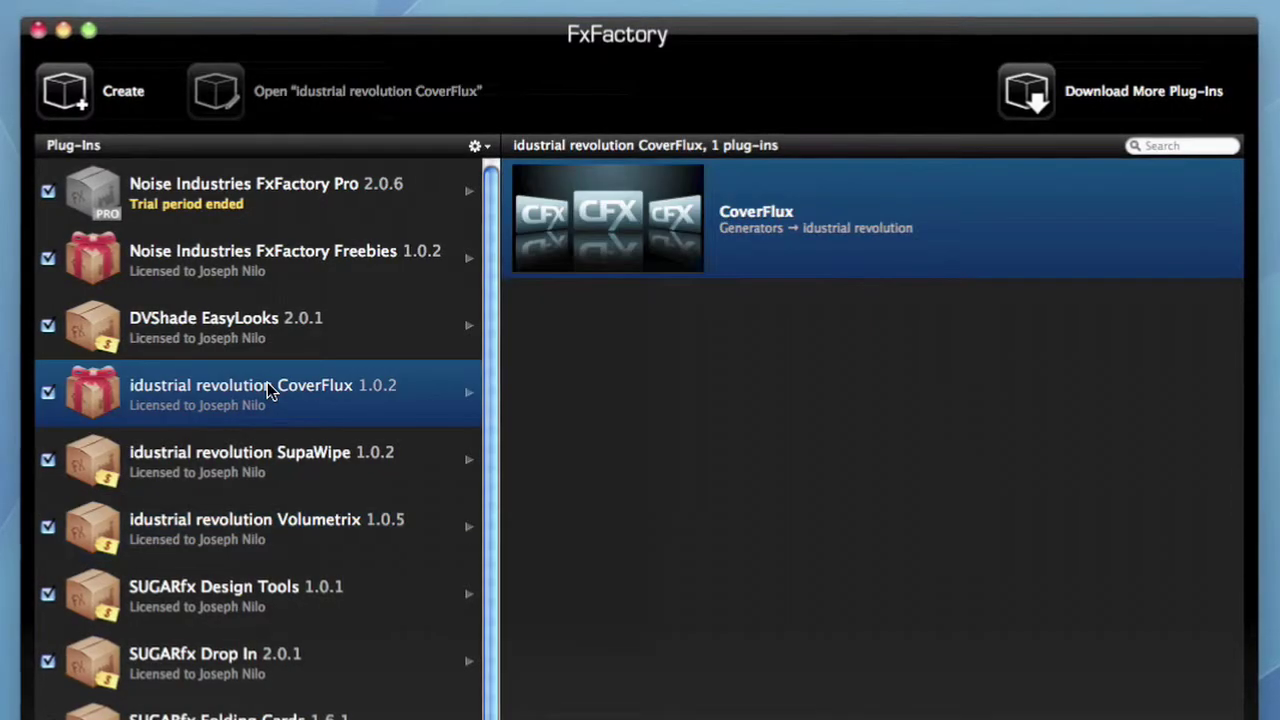
pyautogui.click(386, 200)
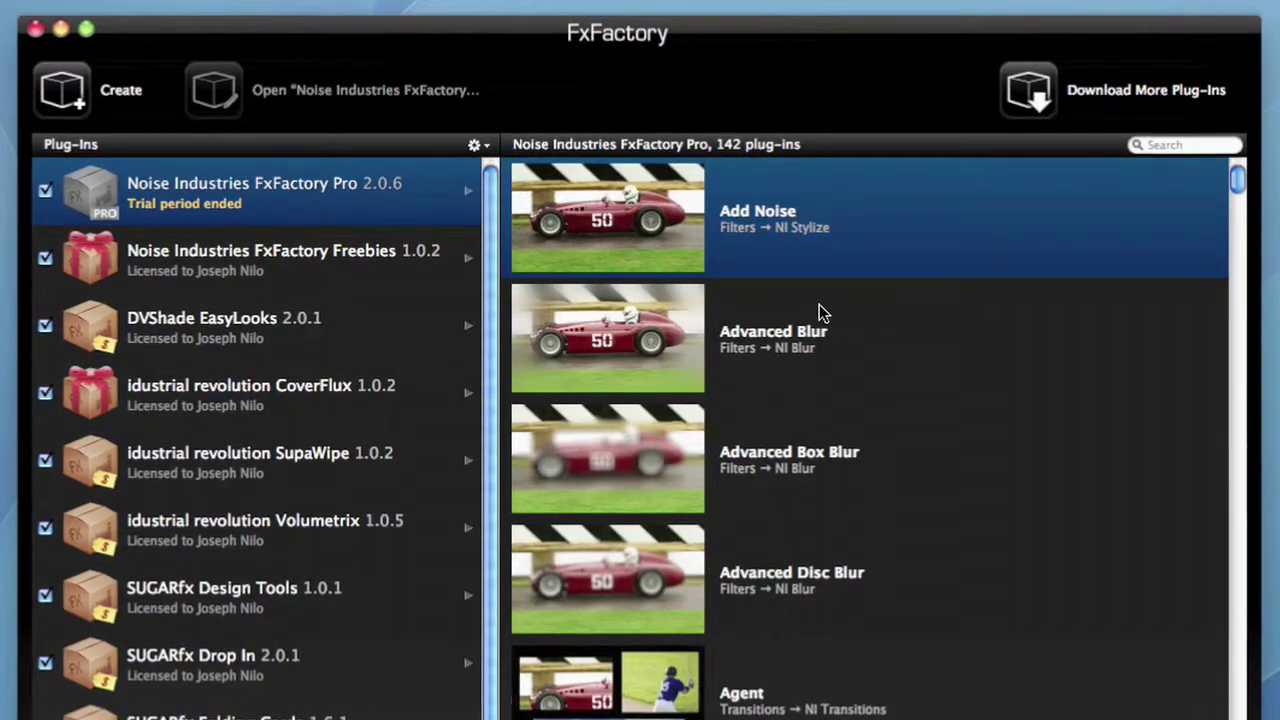
# Step: Scroll the FxFactory Pro list, keep Freebies in demo mode, and choose Buy Now for Yanobox Motype
pyautogui.scroll(-5, 819, 306)
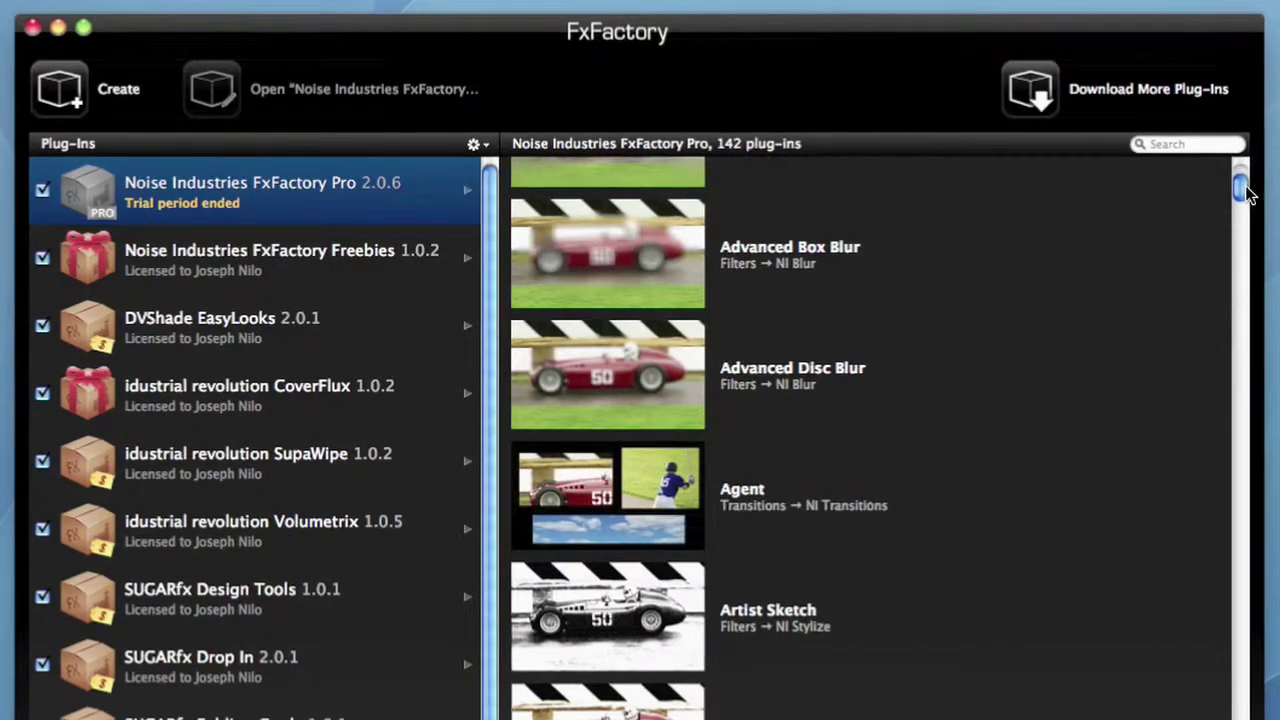
pyautogui.moveTo(1248, 193); pyautogui.dragTo(1246, 208)
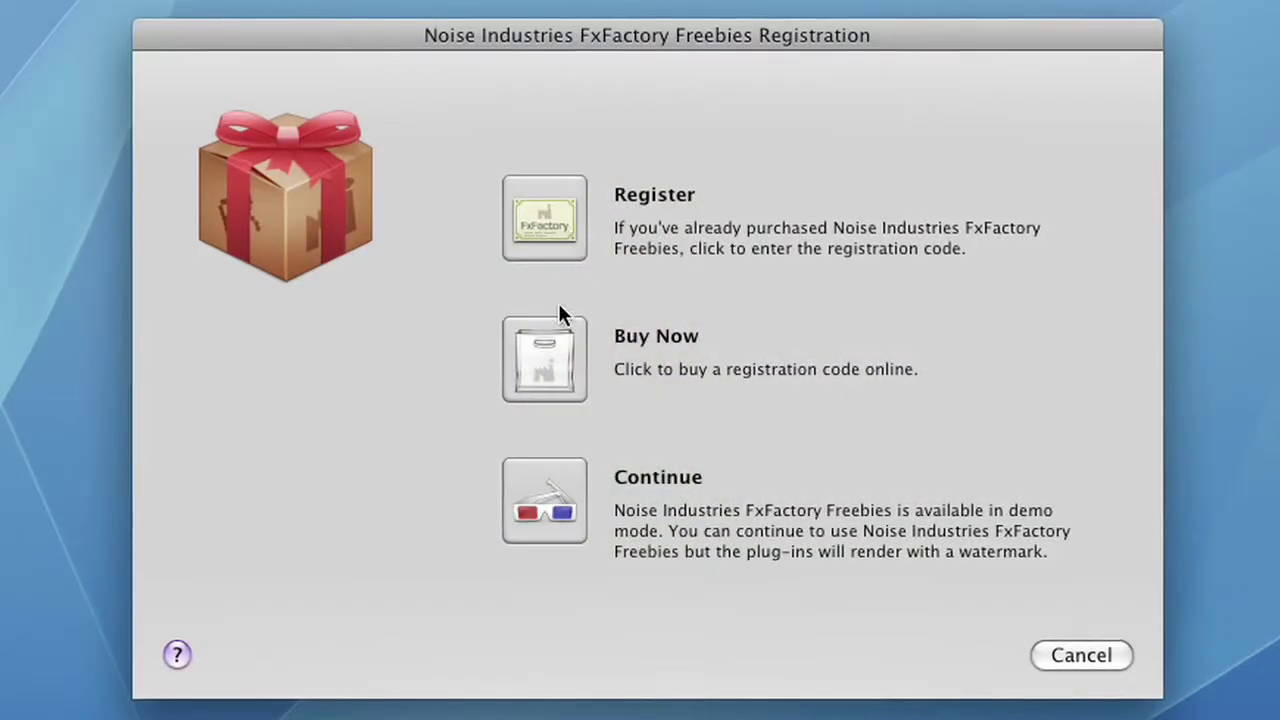
pyautogui.click(540, 478)
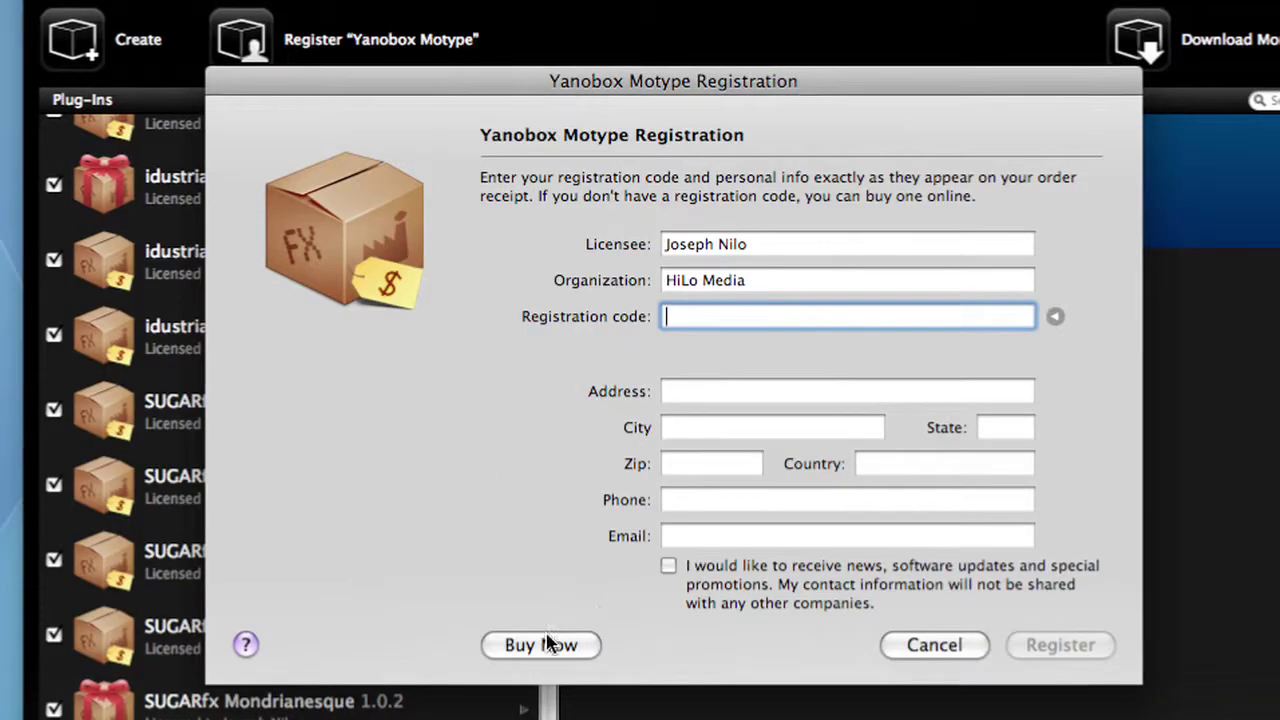
pyautogui.click(540, 646)
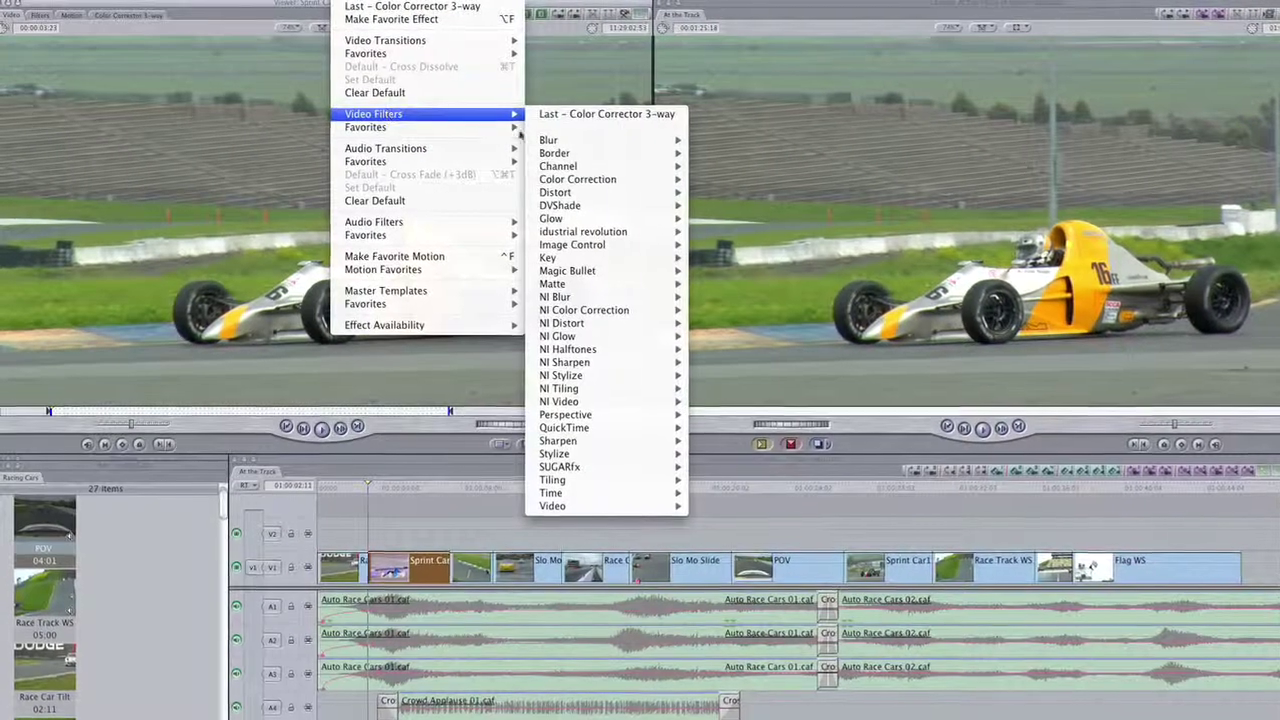
pyautogui.moveTo(359, 484)
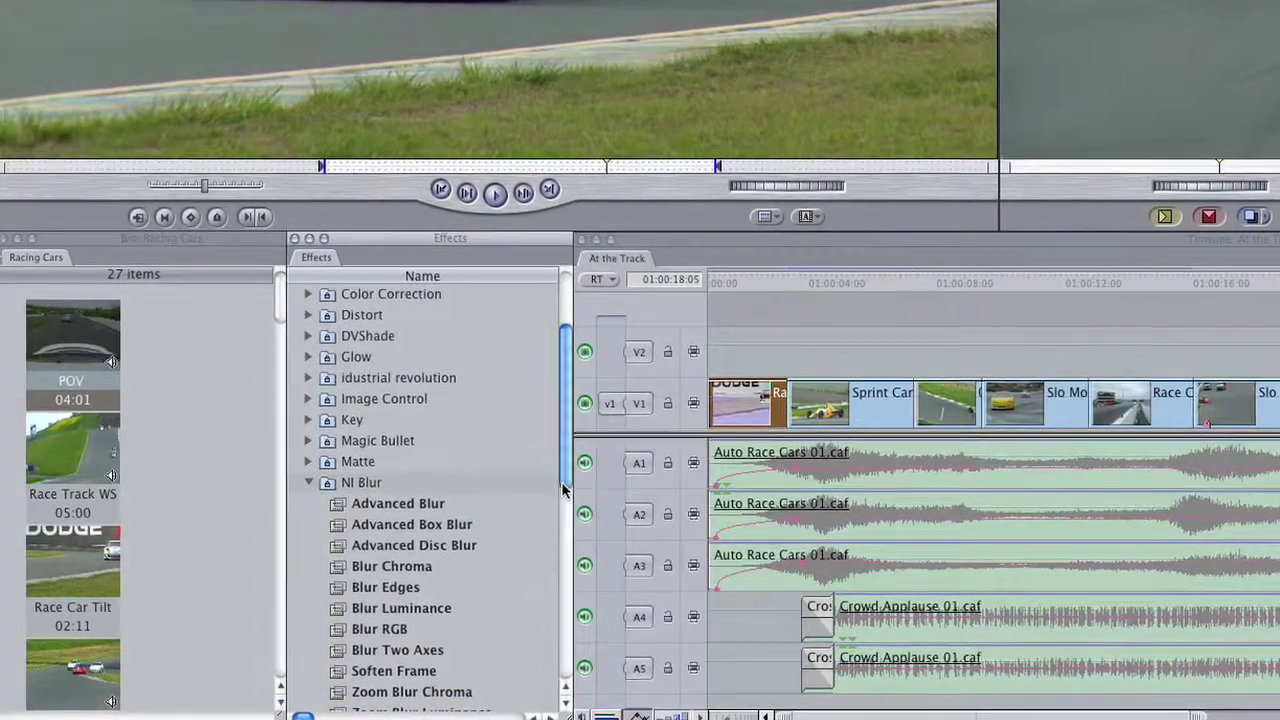
# Step: Expand NI Glow in the Effects browser and drag Glow onto the V1 clip
pyautogui.moveTo(562, 490); pyautogui.dragTo(565, 497)
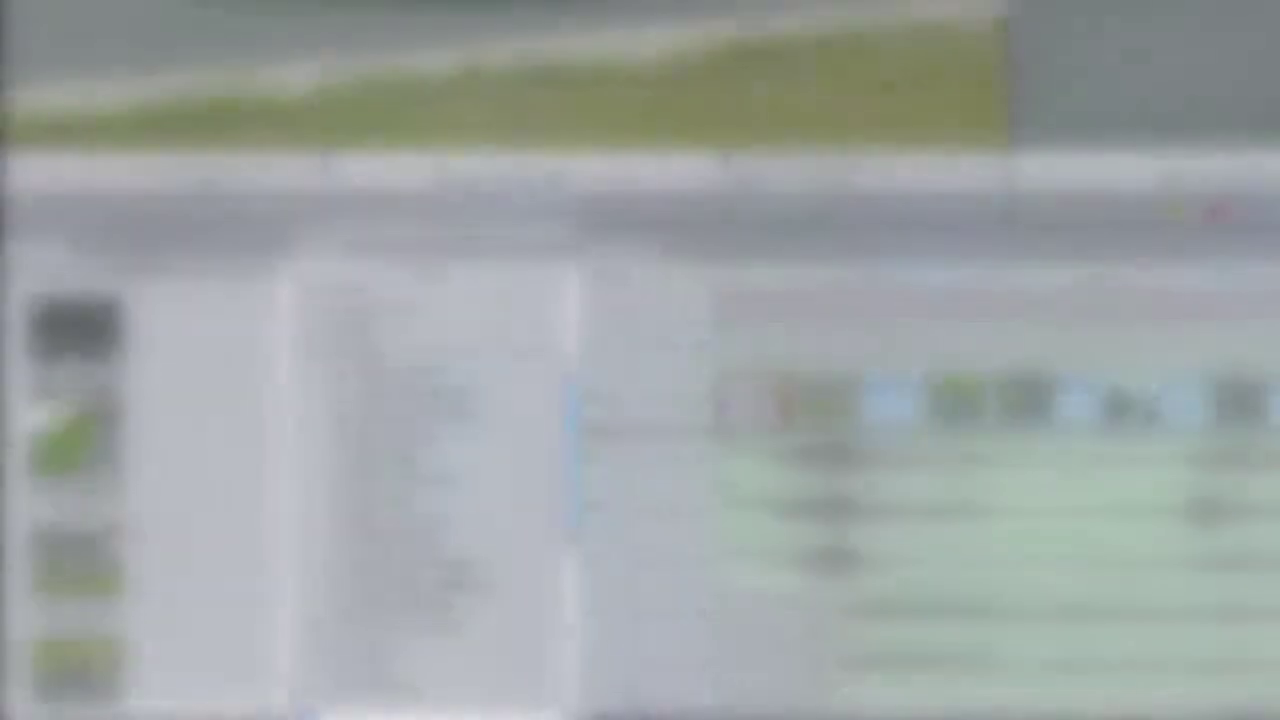
pyautogui.click(306, 415)
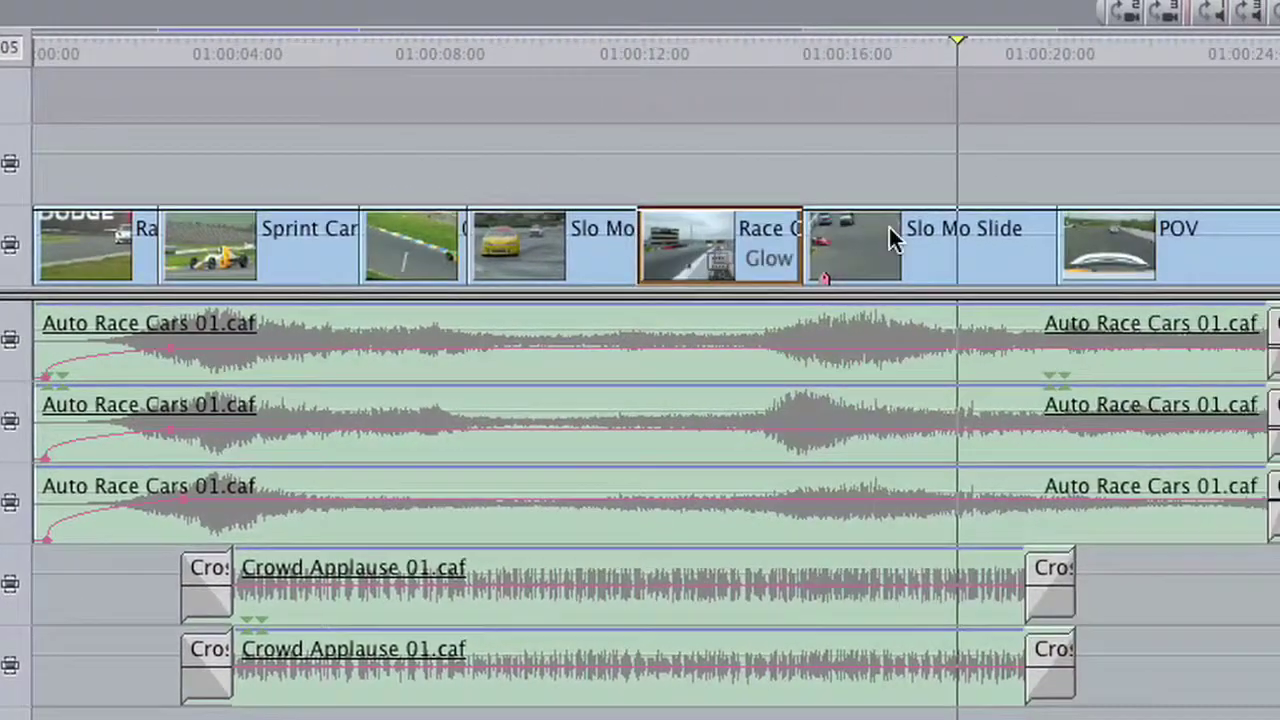
pyautogui.moveTo(115, 449); pyautogui.dragTo(765, 636)
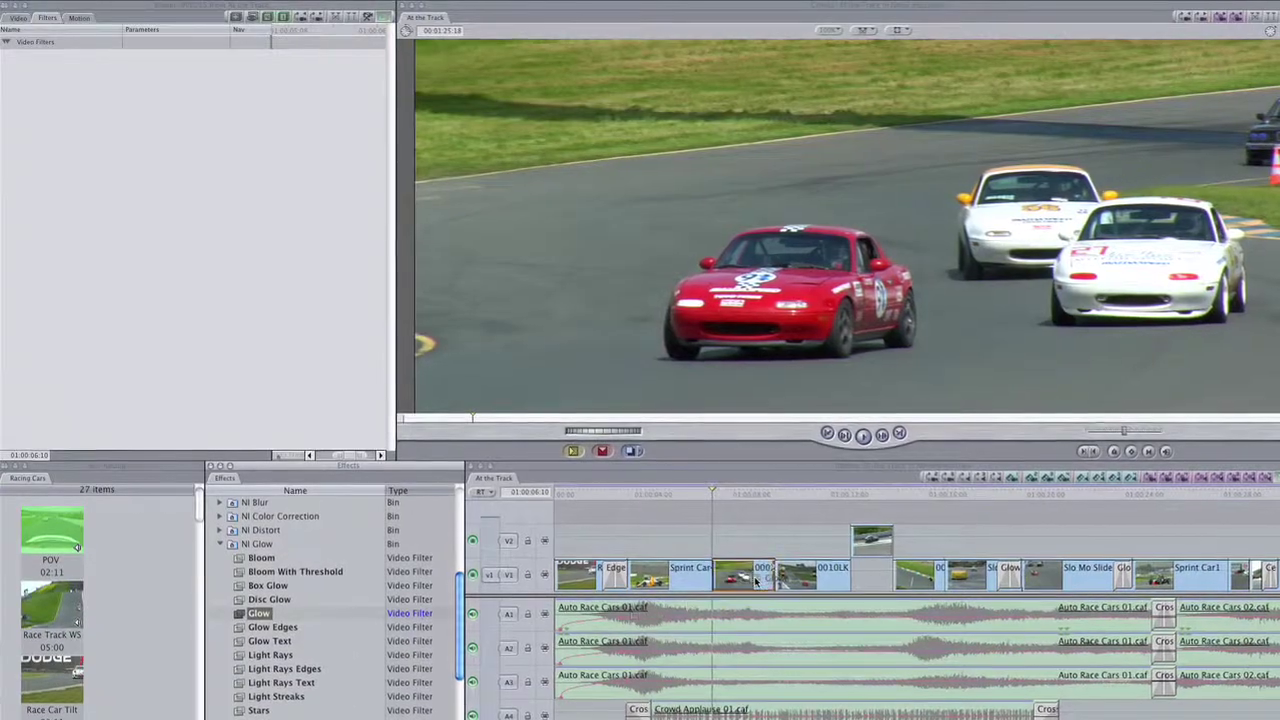
# Step: Give the red-car clip a Glow with the Soft Blue preset and saturation 0.19
pyautogui.moveTo(757, 581); pyautogui.dragTo(759, 583)
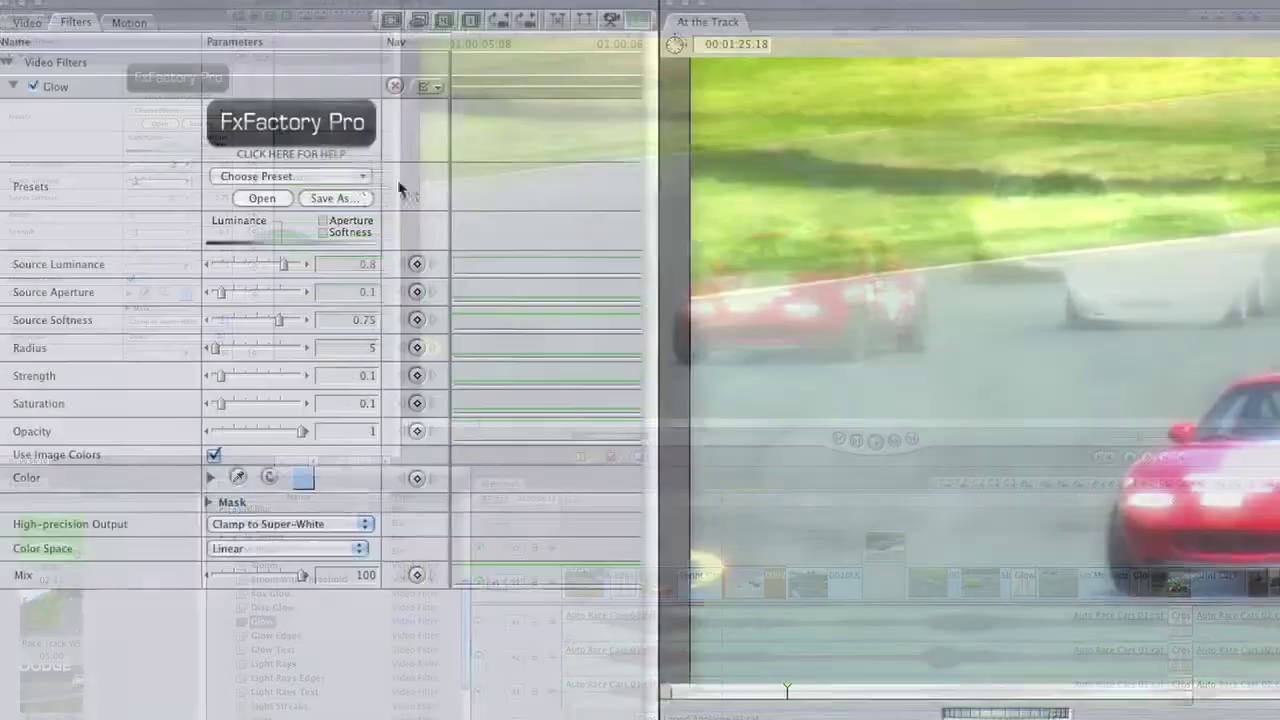
pyautogui.click(177, 110)
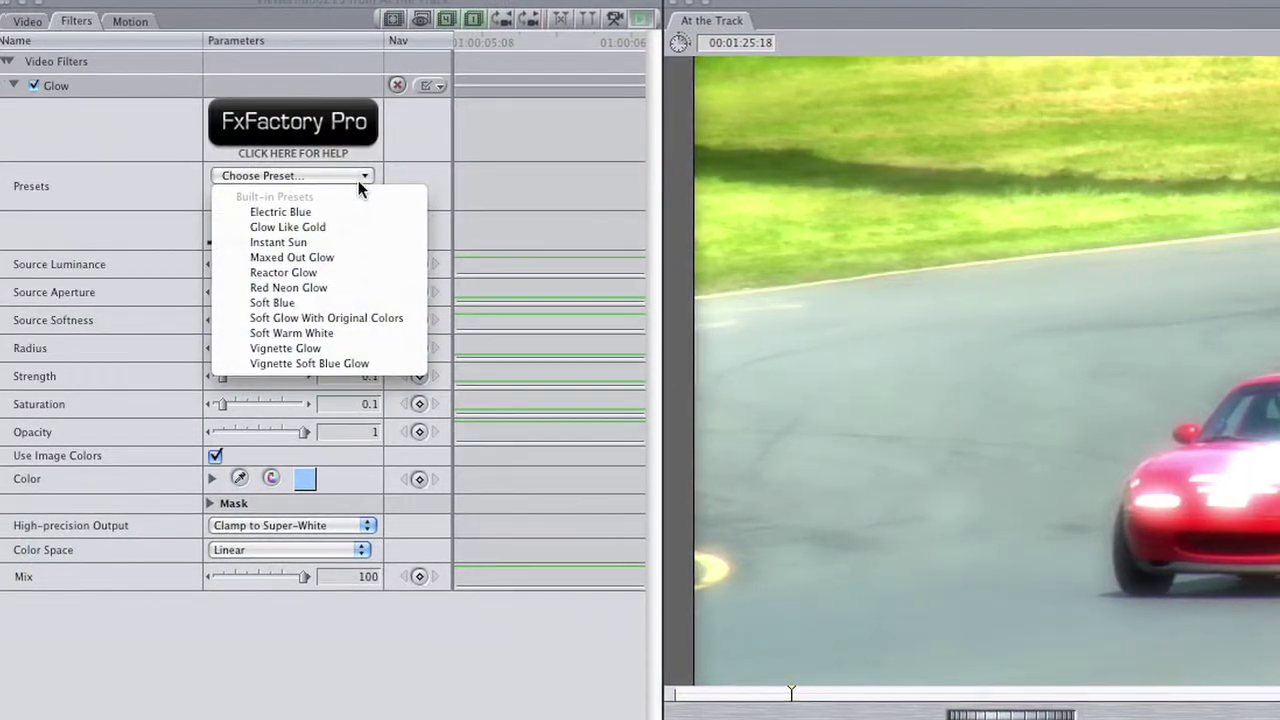
pyautogui.click(307, 302)
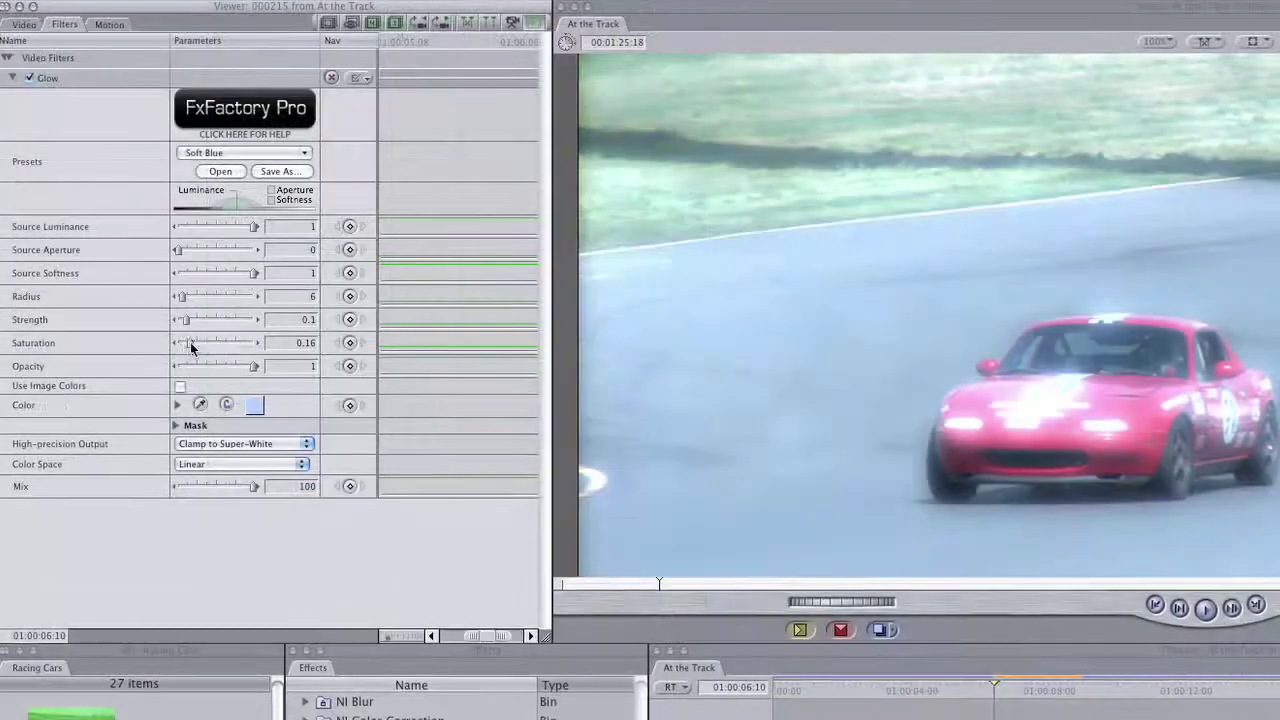
pyautogui.moveTo(190, 342); pyautogui.dragTo(193, 342)
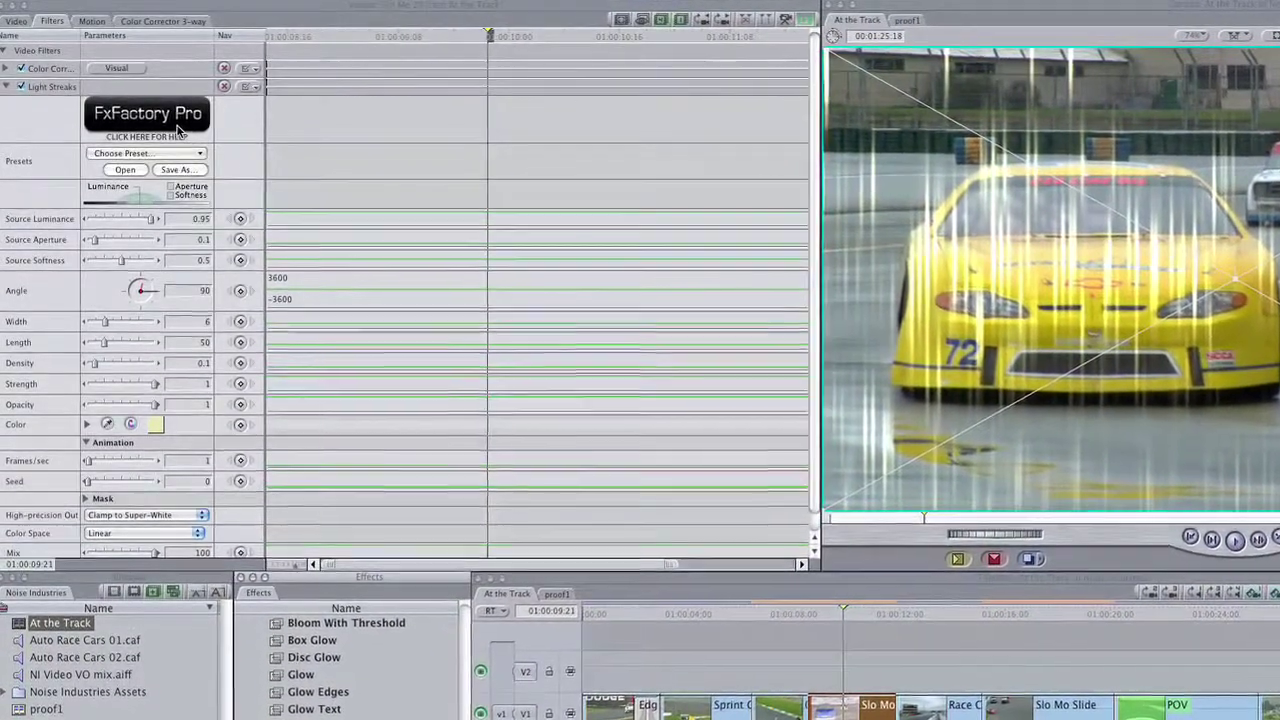
# Step: Open the Light Streaks help page from the FxFactory Pro logo and scroll through it
pyautogui.click(178, 128)
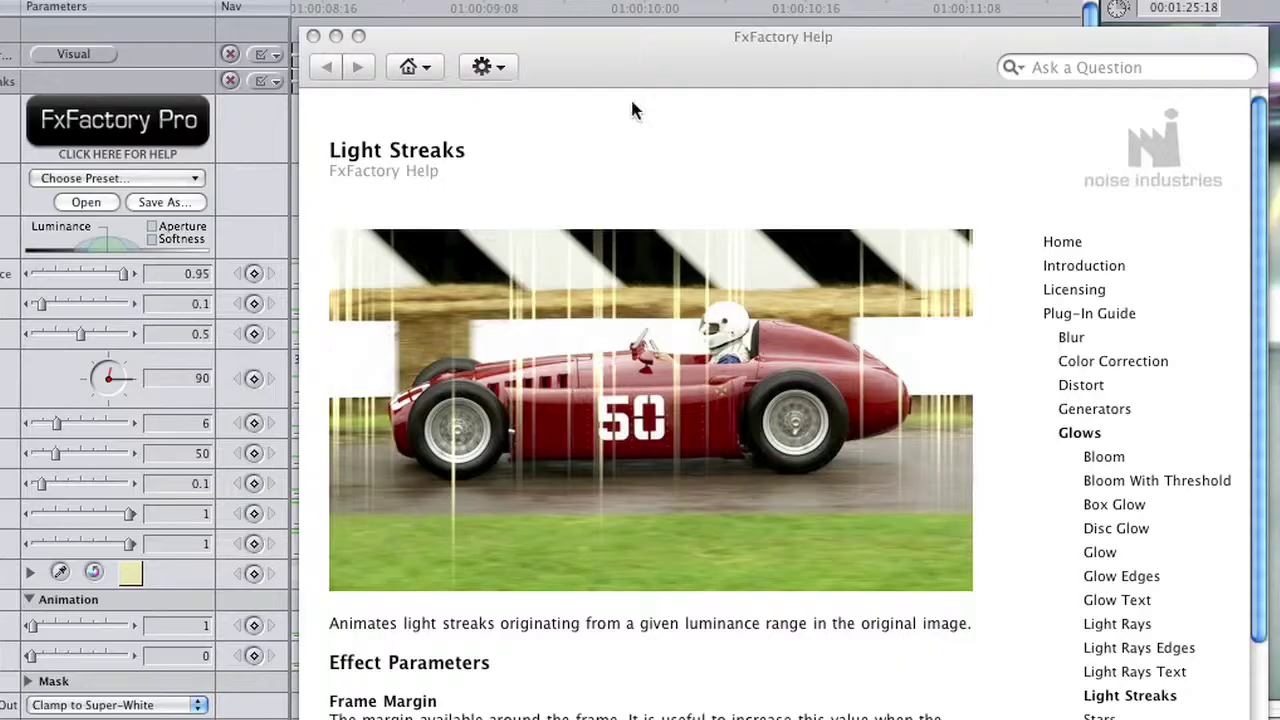
pyautogui.moveTo(1258, 198); pyautogui.dragTo(1252, 314)
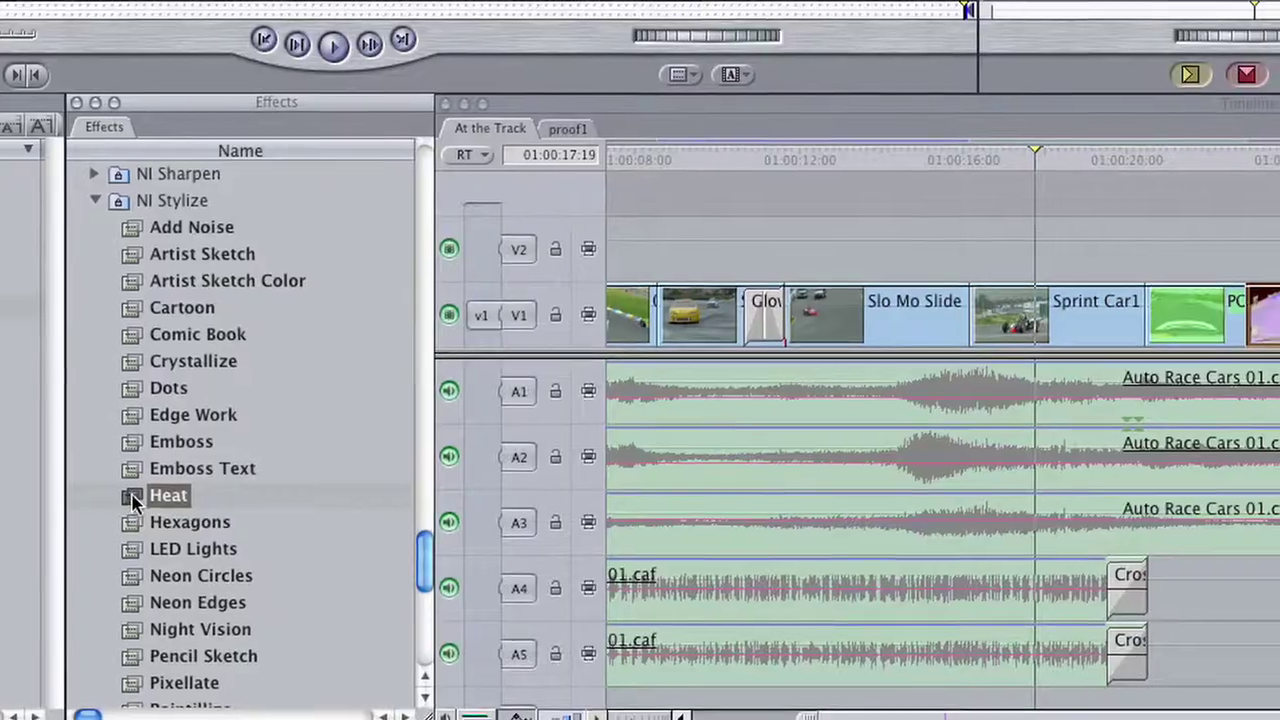
# Step: Drag the NI Stylize Heat effect onto the Sprint Car1 clip
pyautogui.moveTo(131, 494)
pyautogui.mouseDown()
pyautogui.moveTo(246, 509)
pyautogui.moveTo(929, 406)
pyautogui.moveTo(995, 330)
pyautogui.mouseUp()
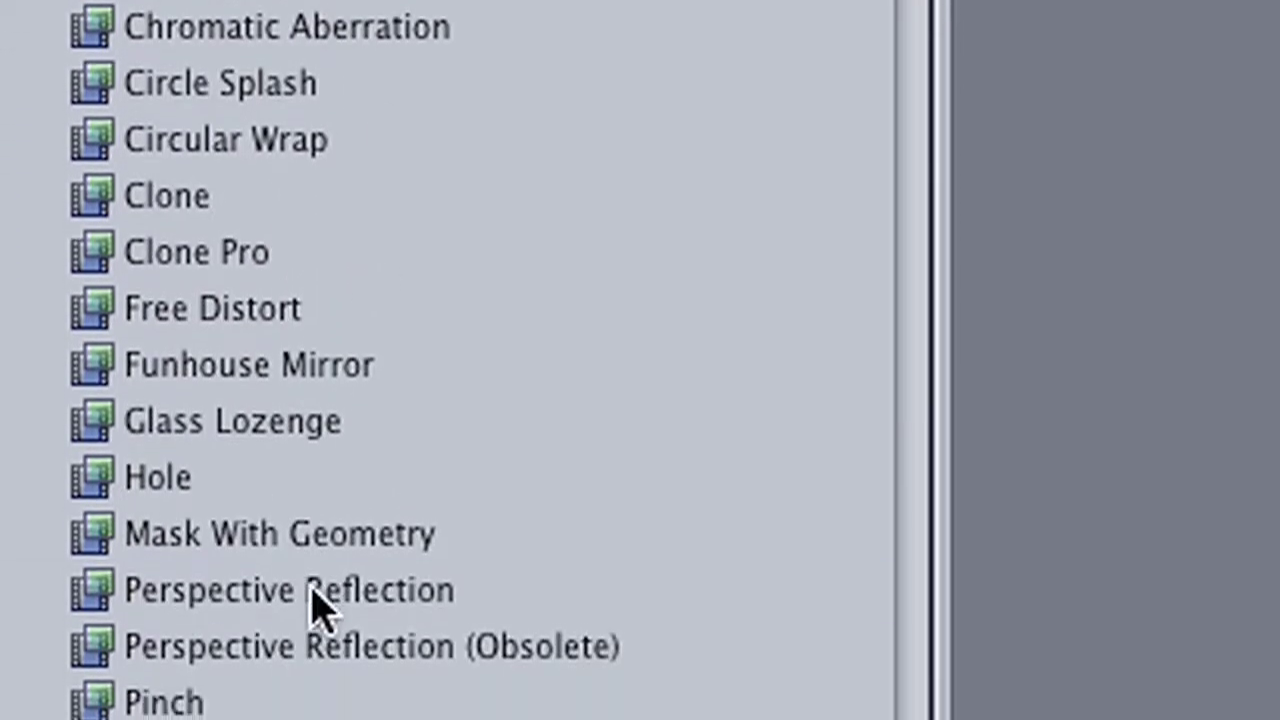
# Step: Apply NI Distort's Perspective Reflection filter to the 00042X race footage layer
pyautogui.moveTo(100, 600); pyautogui.dragTo(283, 510)
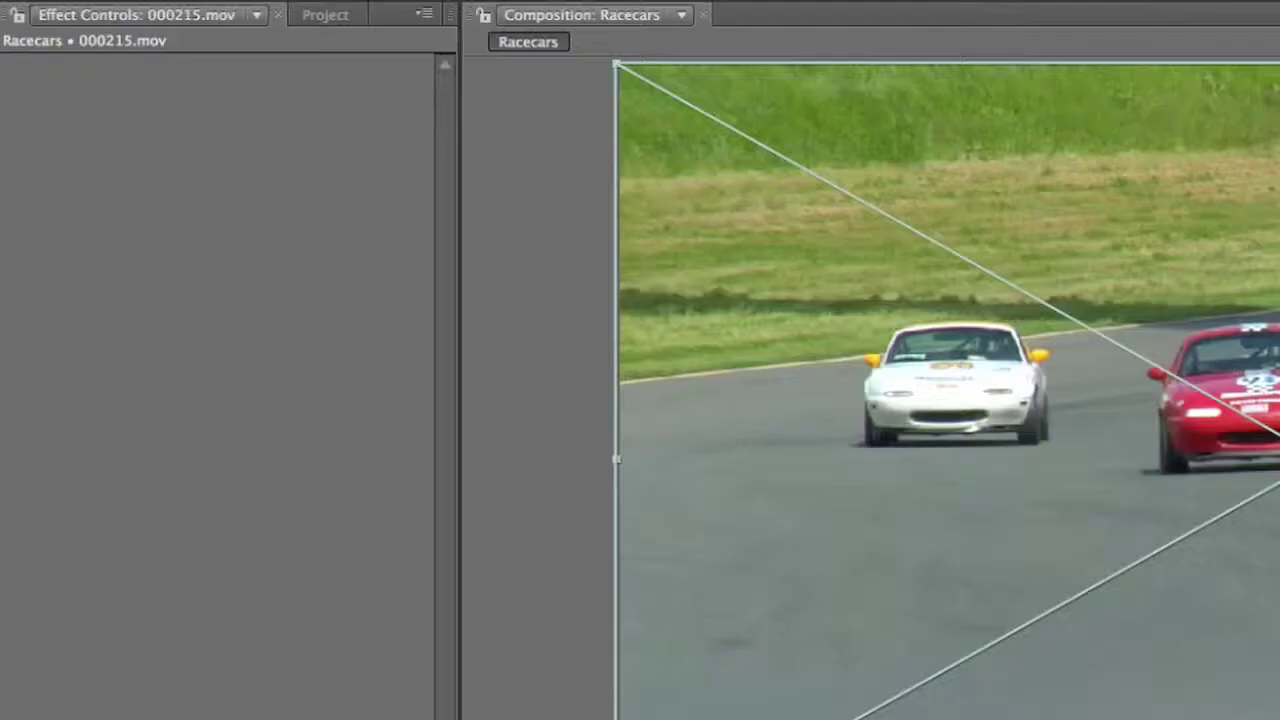
# Step: Apply Comic Book to the 000215.mov race footage and open its FxFactory help page
pyautogui.moveTo(122, 187); pyautogui.dragTo(120, 188)
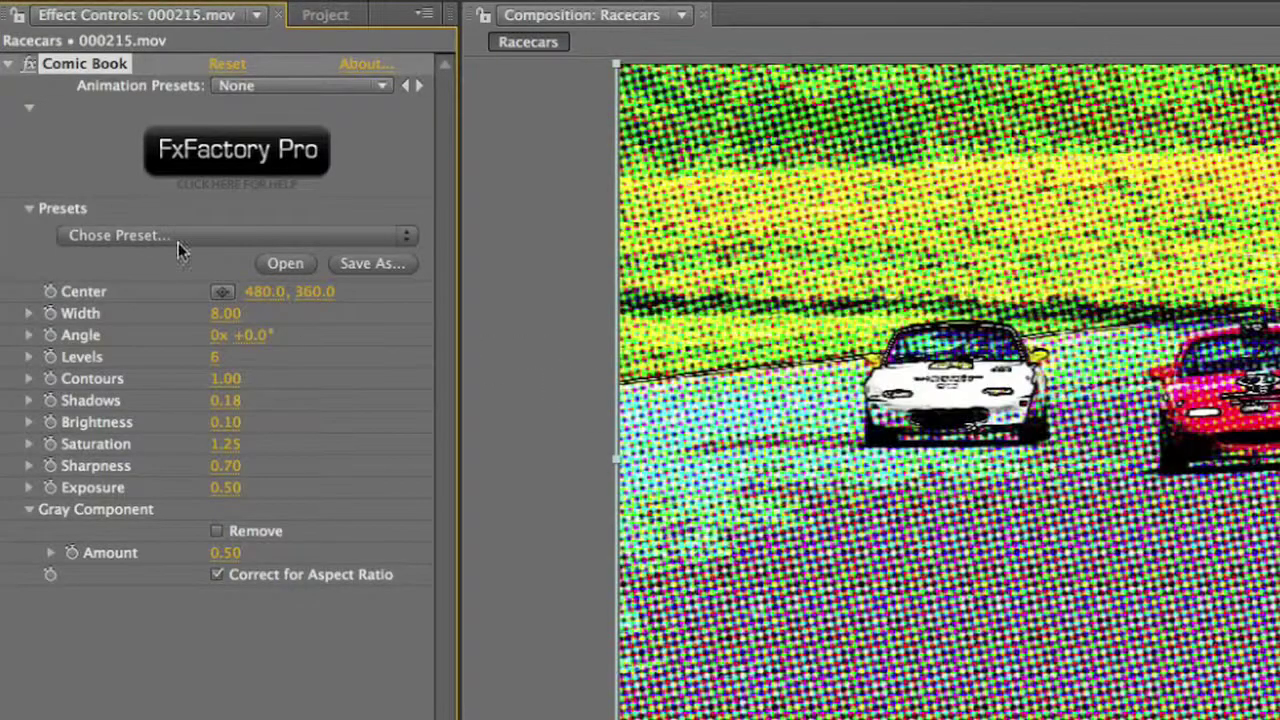
pyautogui.click(218, 188)
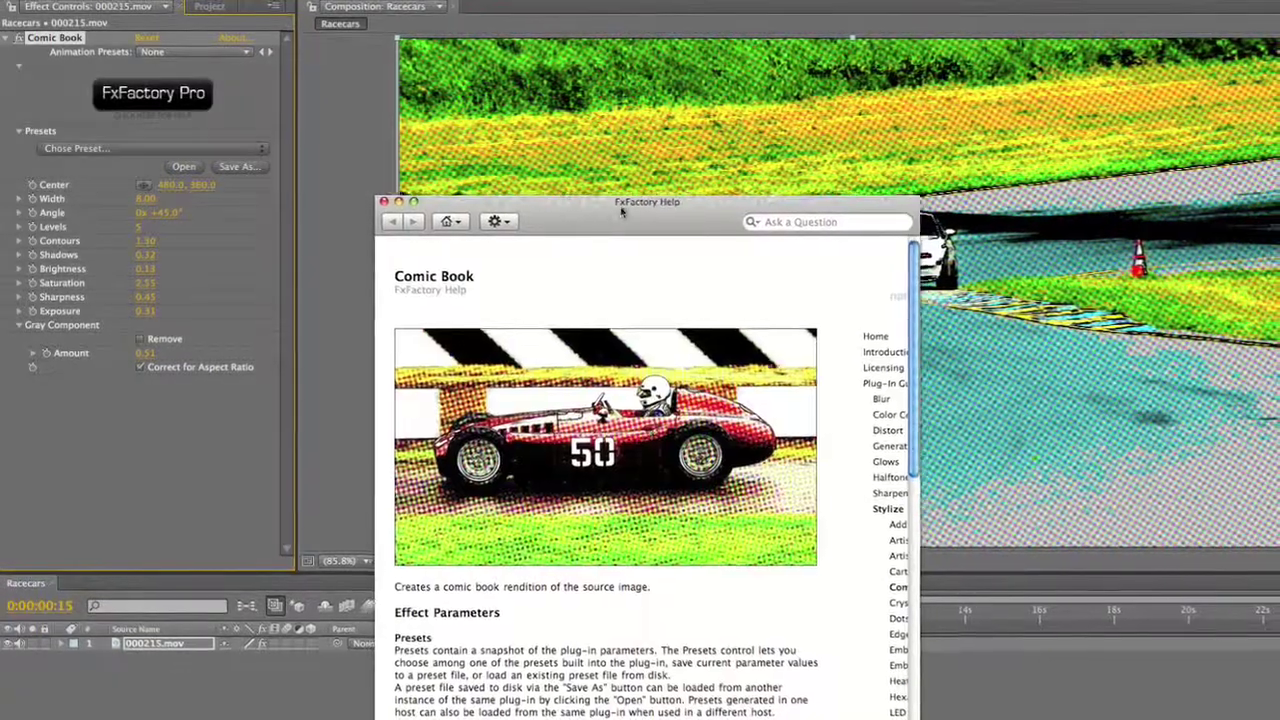
pyautogui.moveTo(620, 210); pyautogui.dragTo(635, 164)
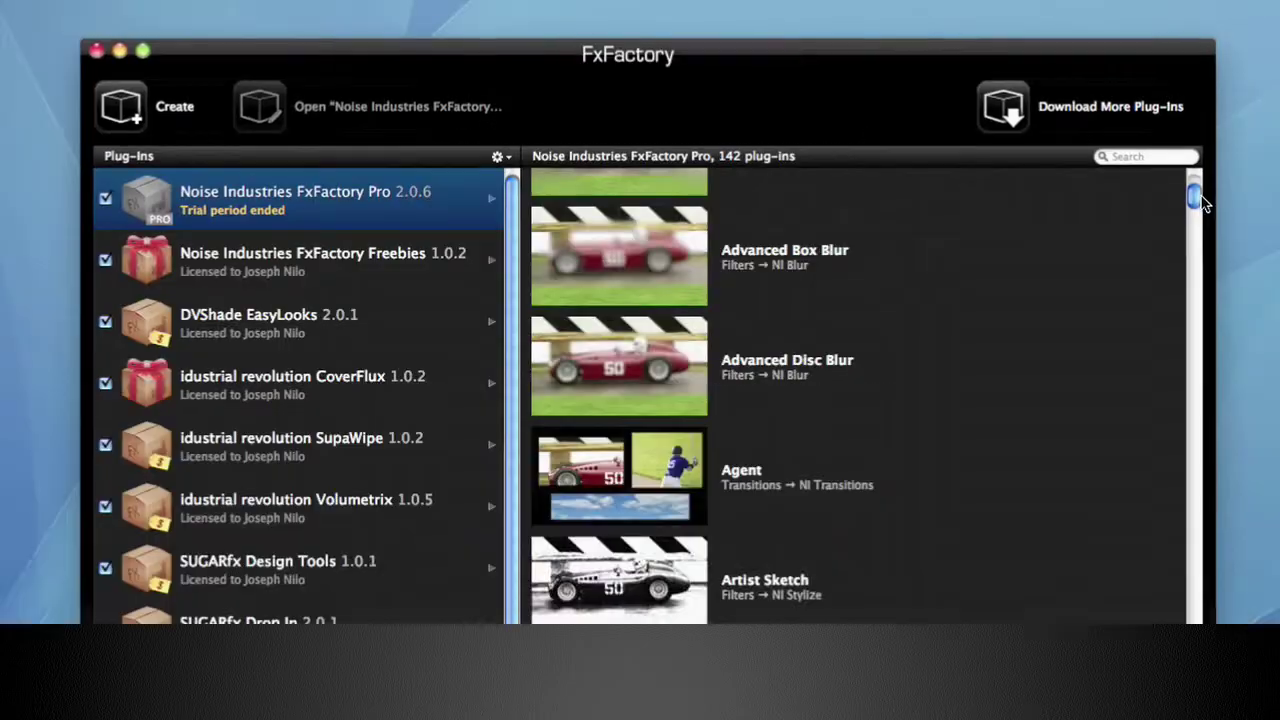
# Step: Browse plug-ins like Clone Pro and Copy Machine, then the Volumetrix and CoverFlux packages
pyautogui.moveTo(1196, 200); pyautogui.dragTo(1202, 303)
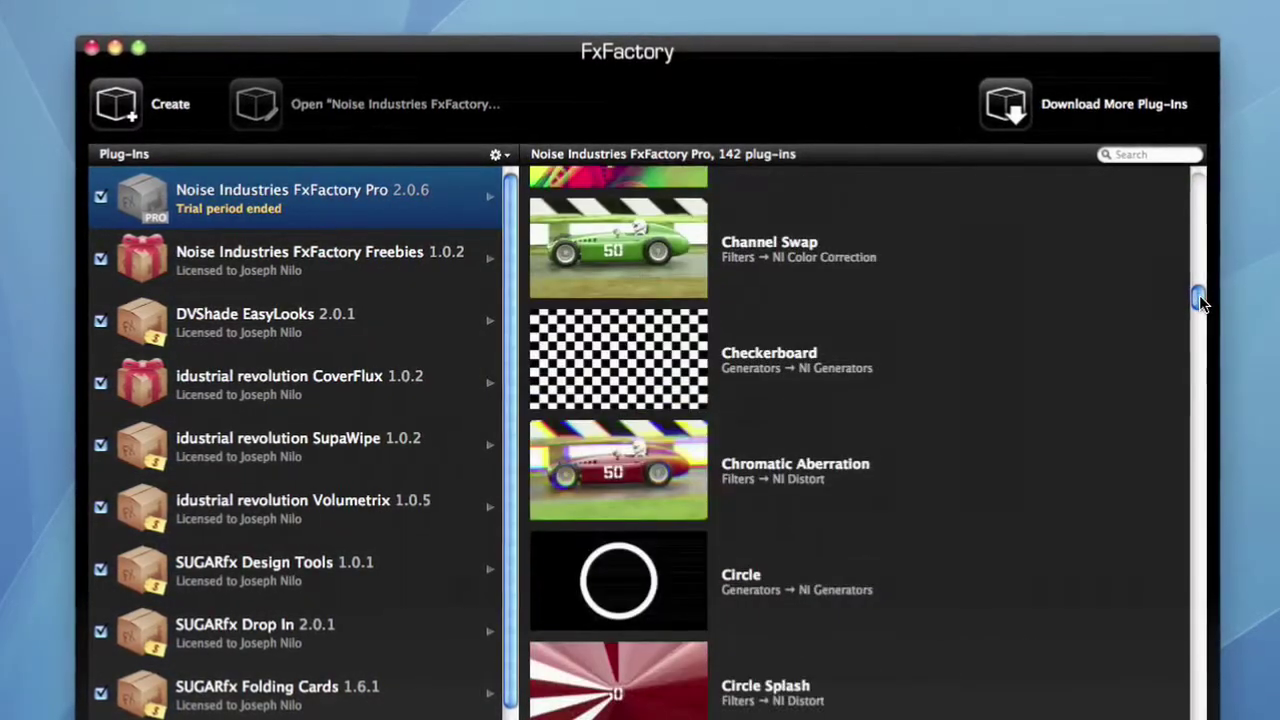
pyautogui.scroll(-5, 795, 470)
pyautogui.click(627, 497)
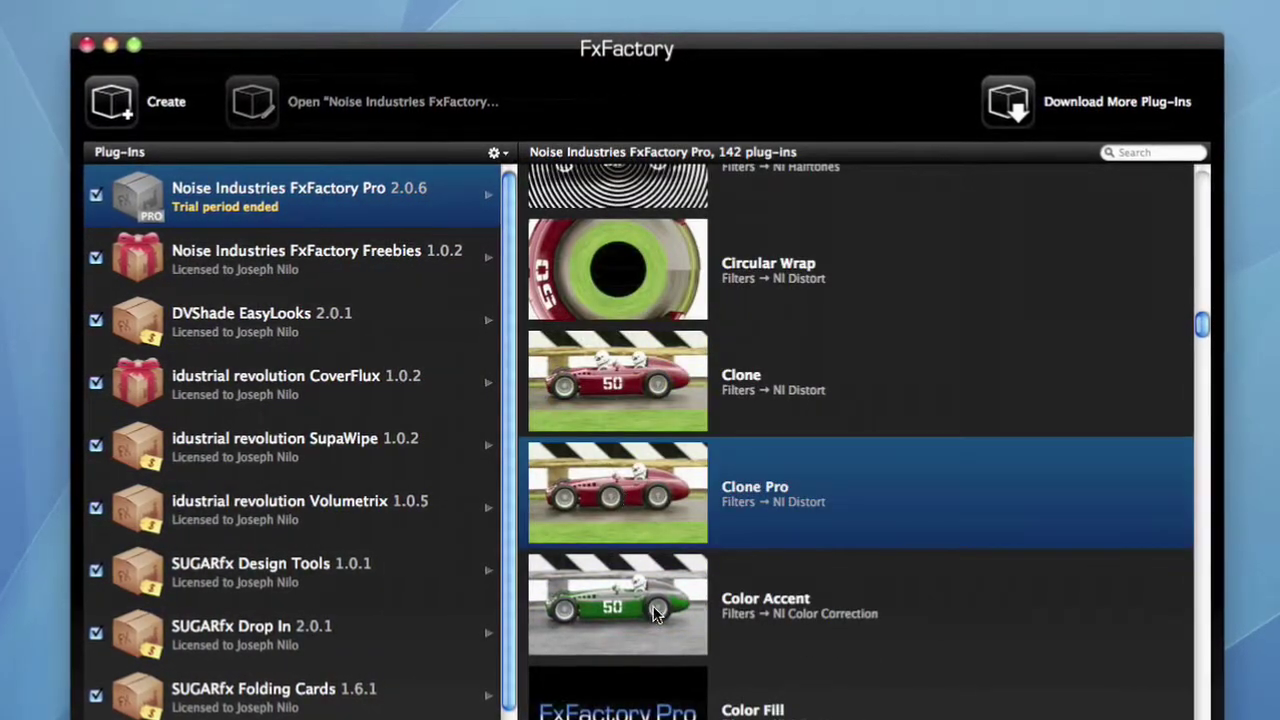
pyautogui.scroll(-3, 655, 612)
pyautogui.scroll(-1, 649, 606)
pyautogui.click(649, 606)
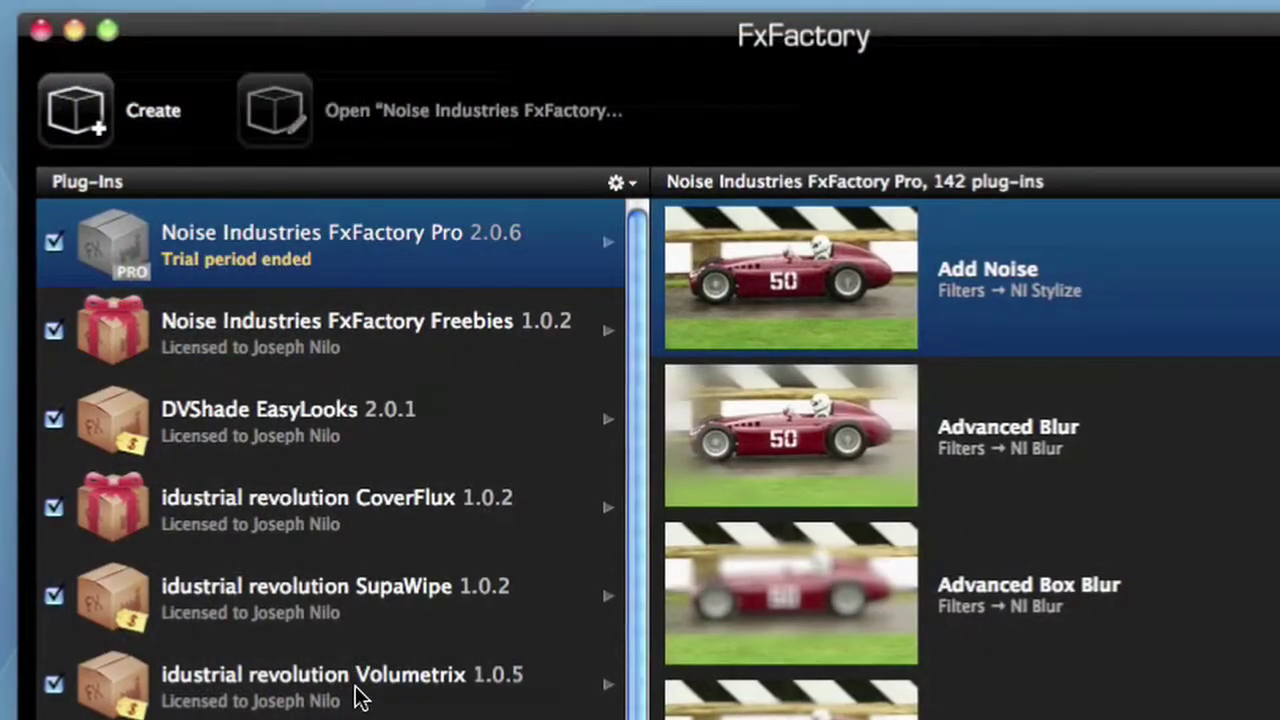
pyautogui.click(357, 699)
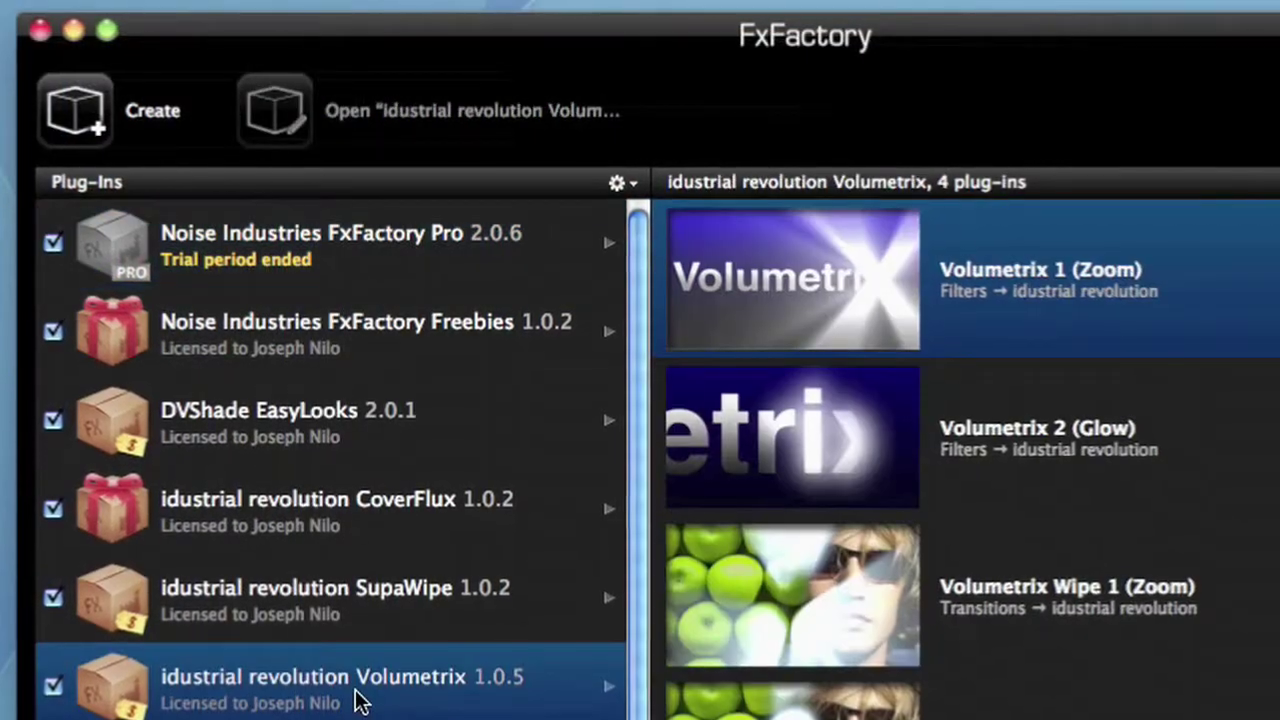
pyautogui.click(345, 503)
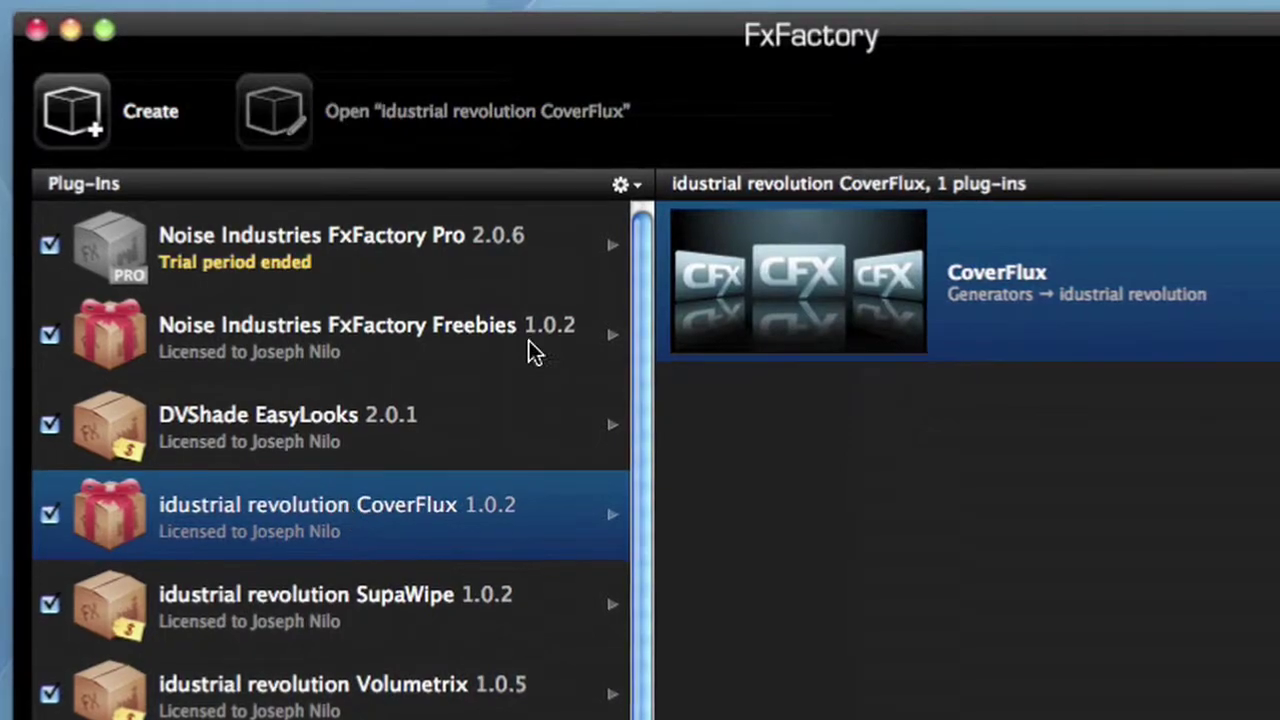
# Step: List all 142 FxFactory Pro plug-ins and inspect Advanced Blur, Advanced Box Blur, Circle, Custom Guides
pyautogui.click(508, 251)
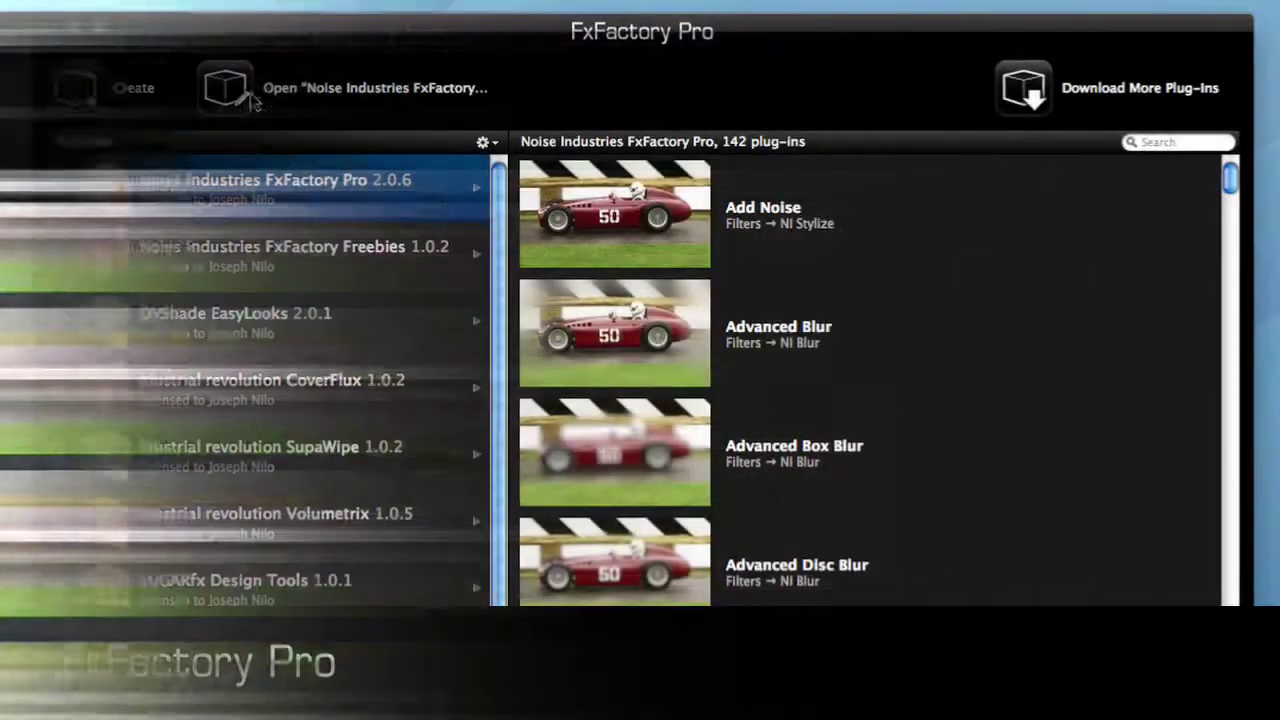
pyautogui.click(810, 338)
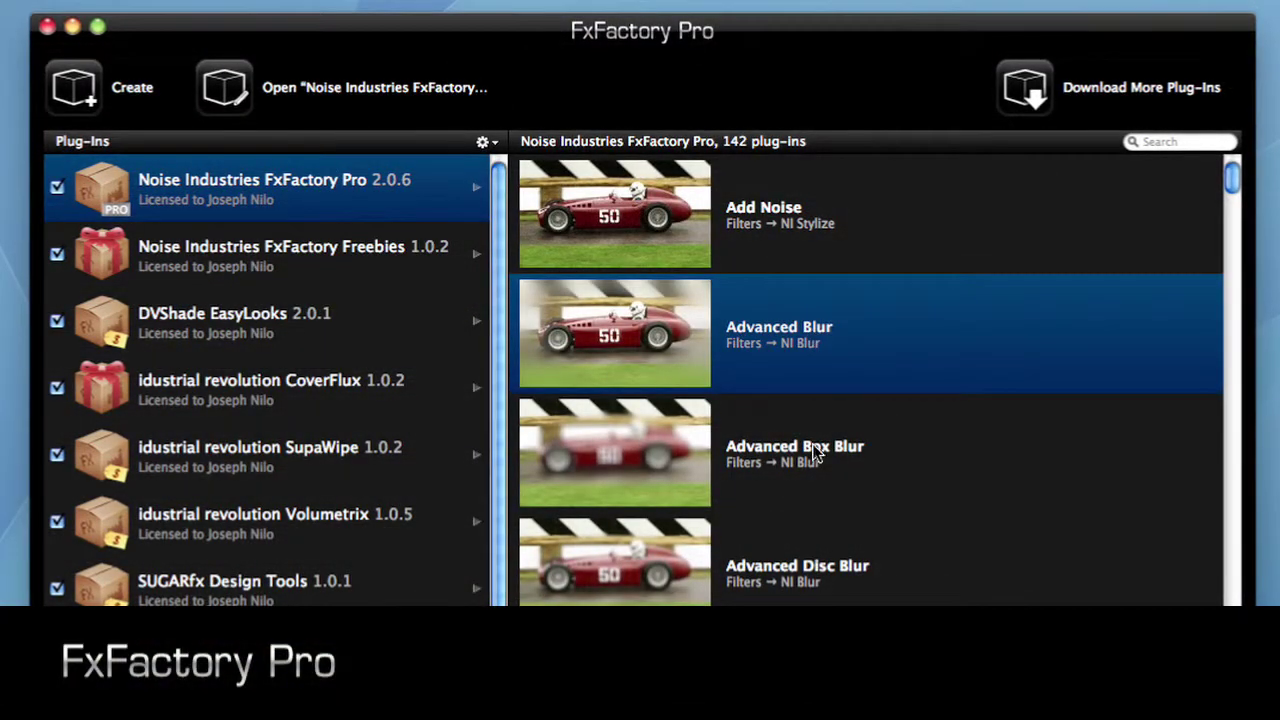
pyautogui.click(815, 455)
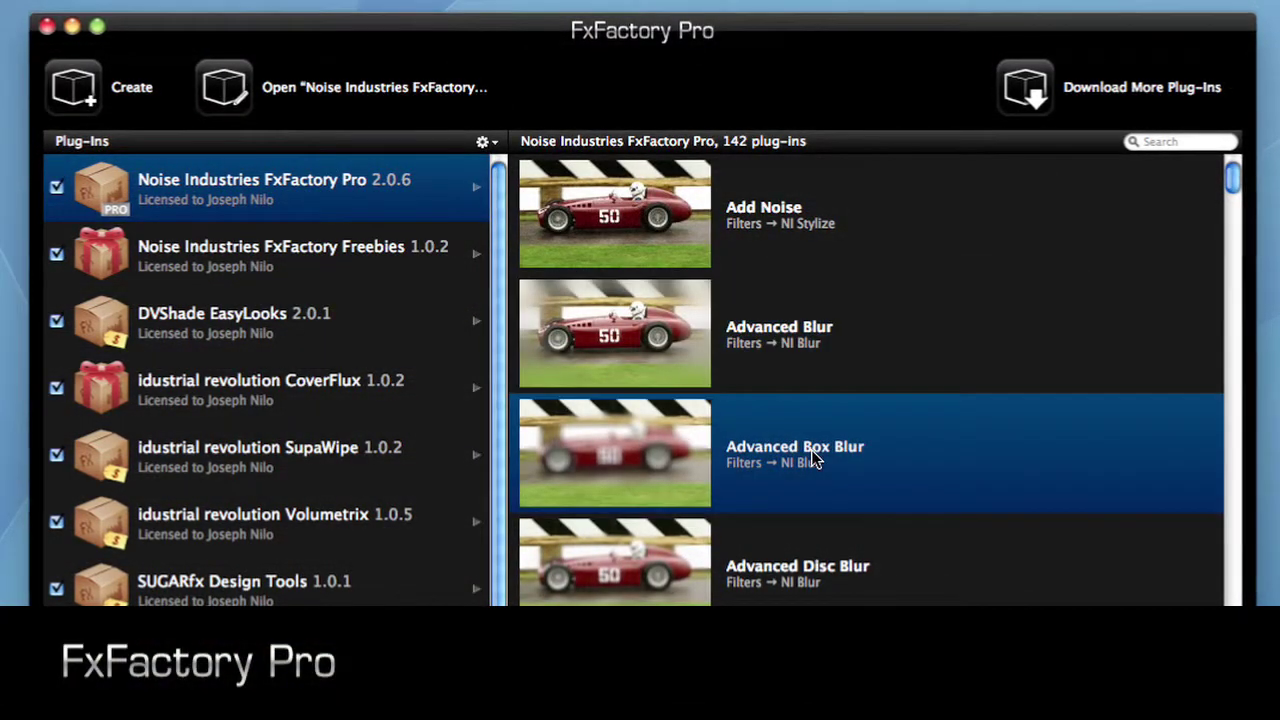
pyautogui.scroll(-3, 870, 380)
pyautogui.scroll(-5, 870, 380)
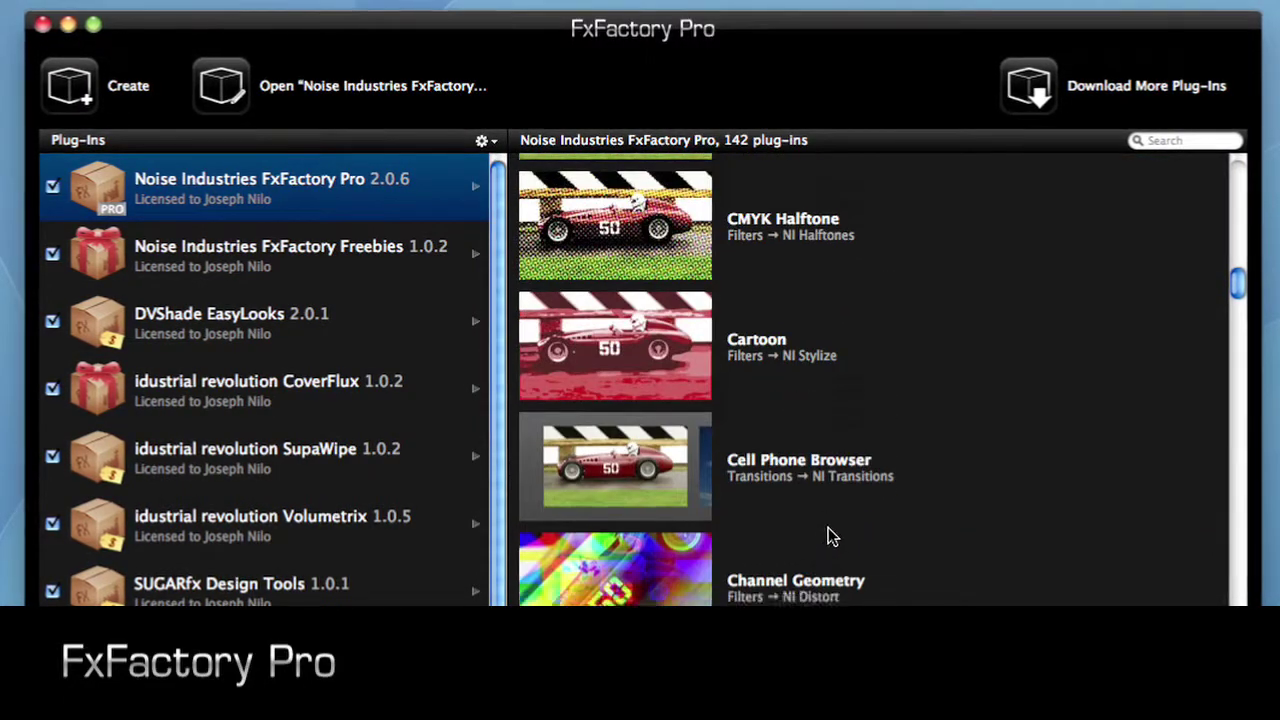
pyautogui.click(648, 569)
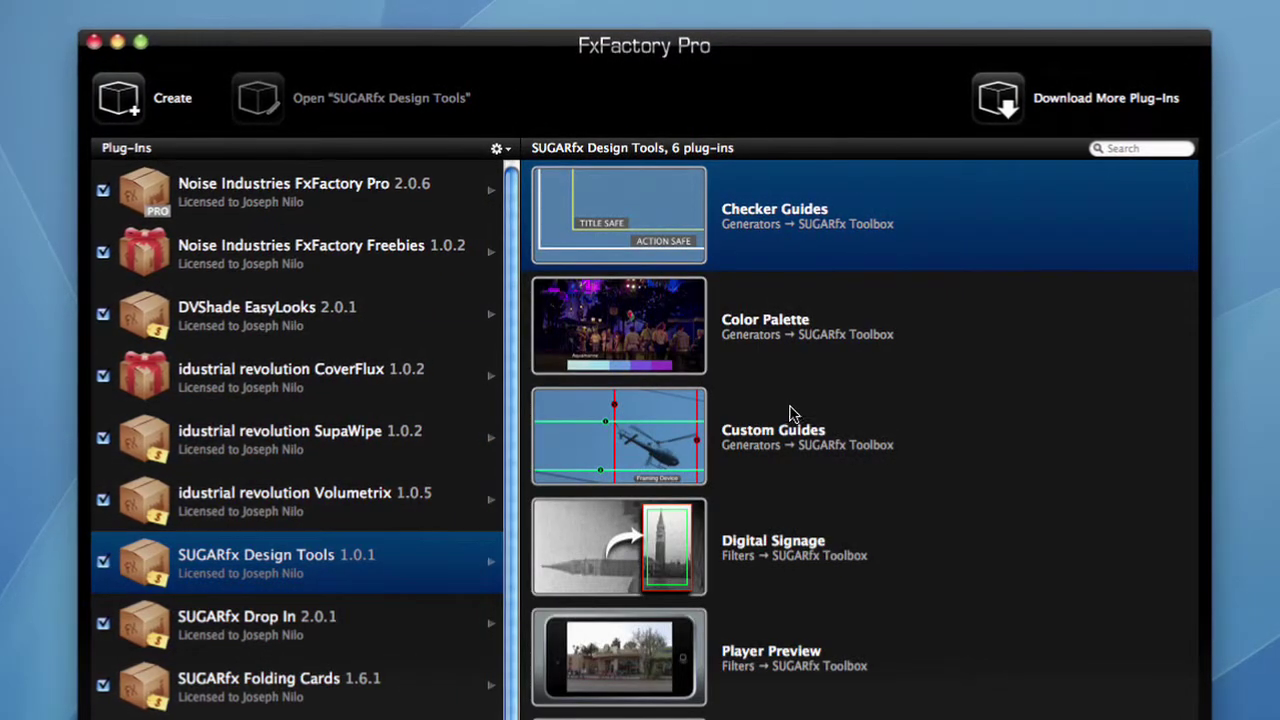
pyautogui.click(792, 421)
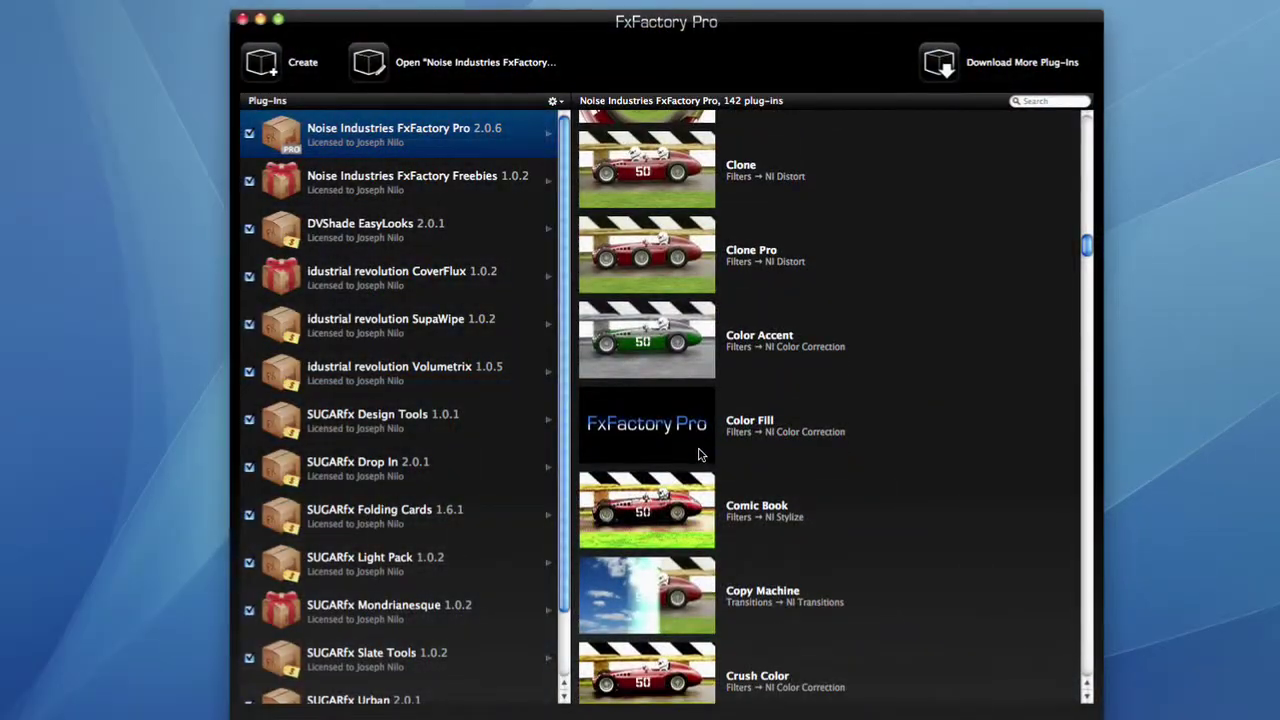
# Step: View the Comic Book help page, then return to the Advanced Blur plug-in
pyautogui.doubleClick(692, 502)
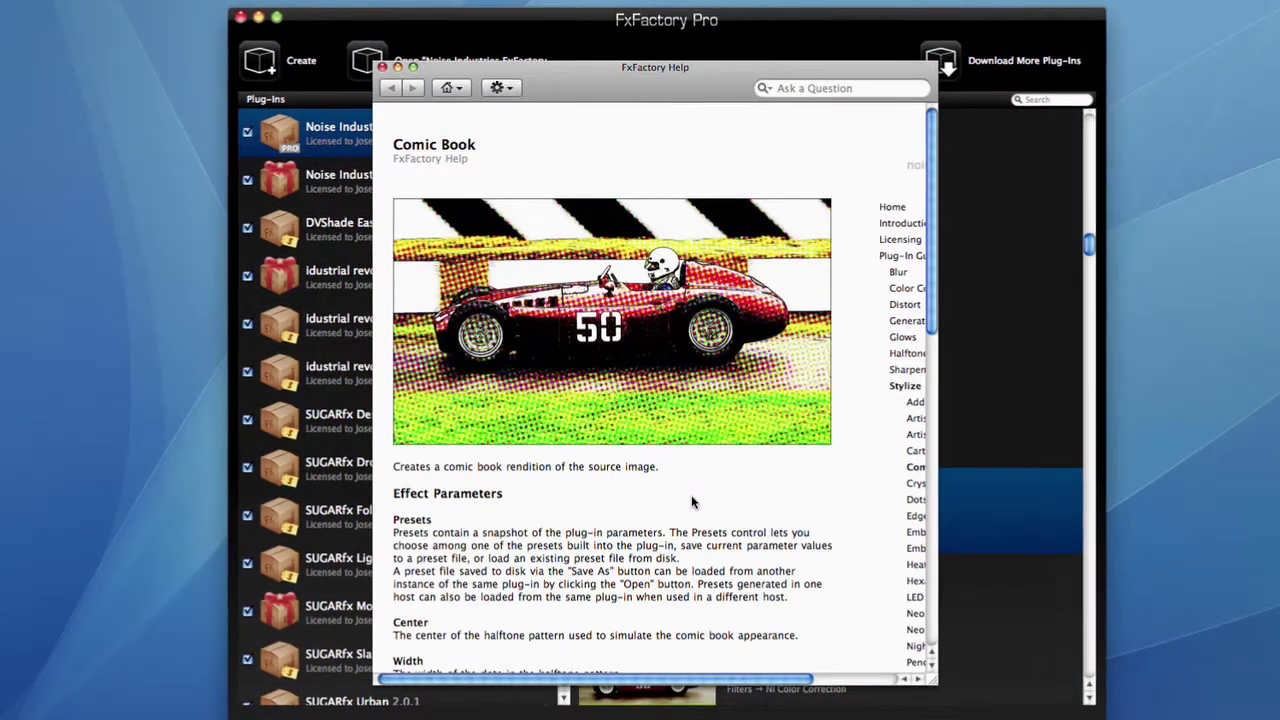
pyautogui.scroll(-3, 694, 500)
pyautogui.scroll(3, 694, 500)
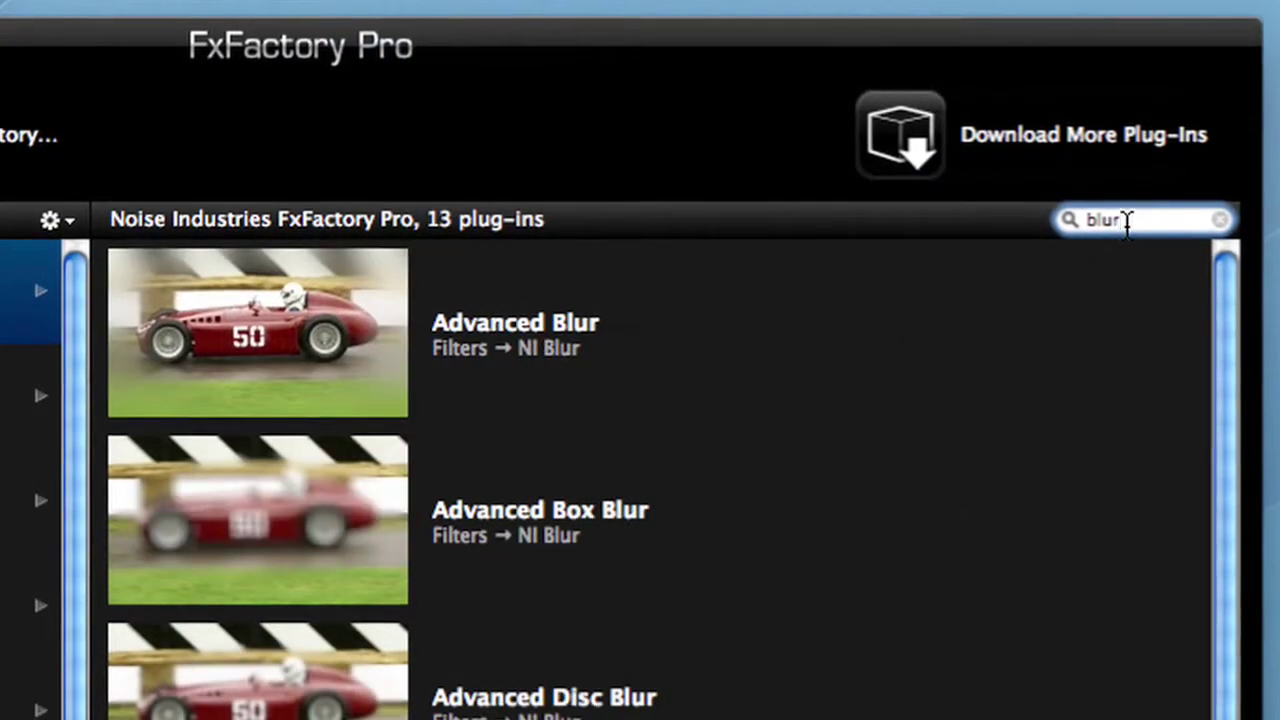
pyautogui.click(309, 337)
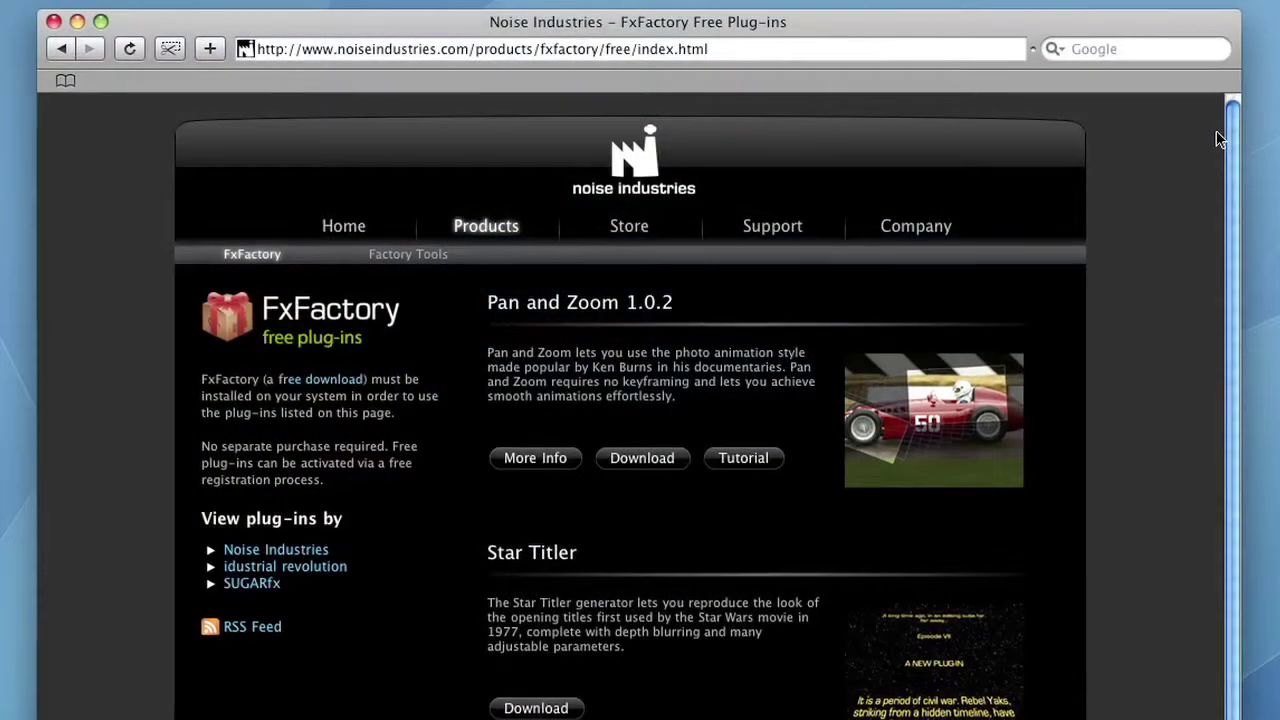
# Step: Scroll the free plug-ins page, then view industrial revolution's and SUGARfx's commercial plug-ins
pyautogui.moveTo(1230, 140); pyautogui.dragTo(1238, 210)
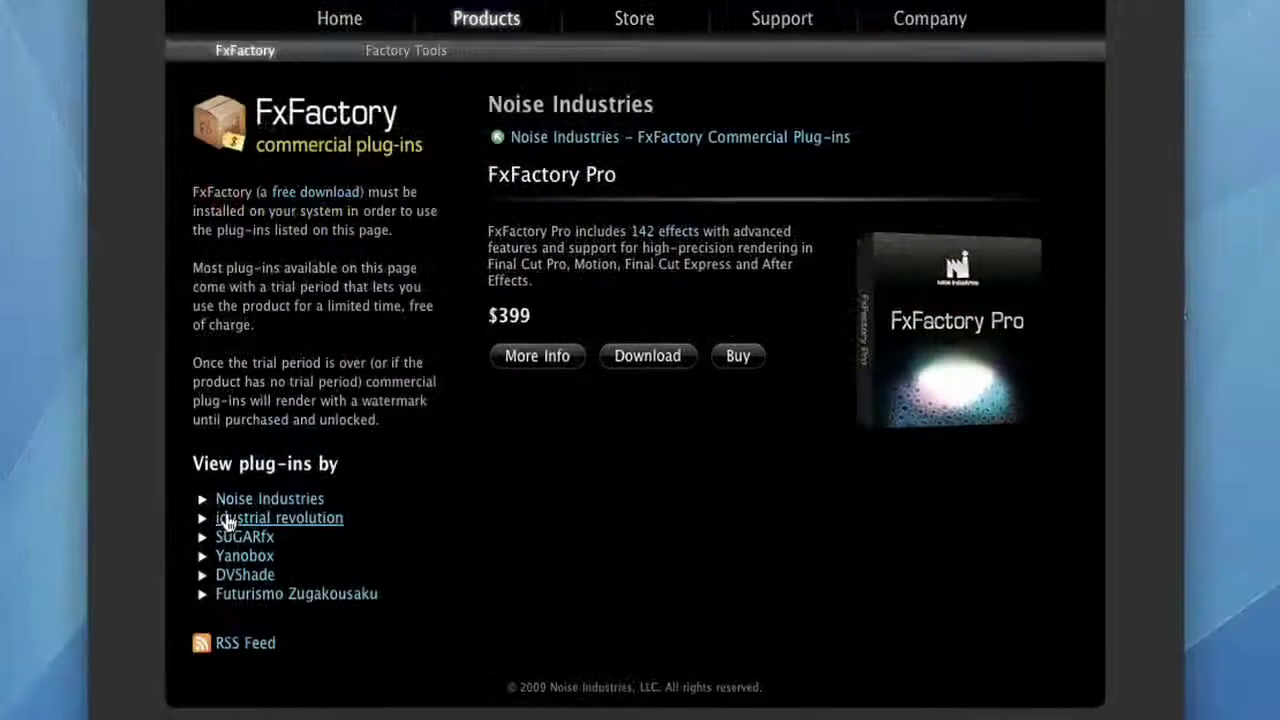
pyautogui.click(228, 524)
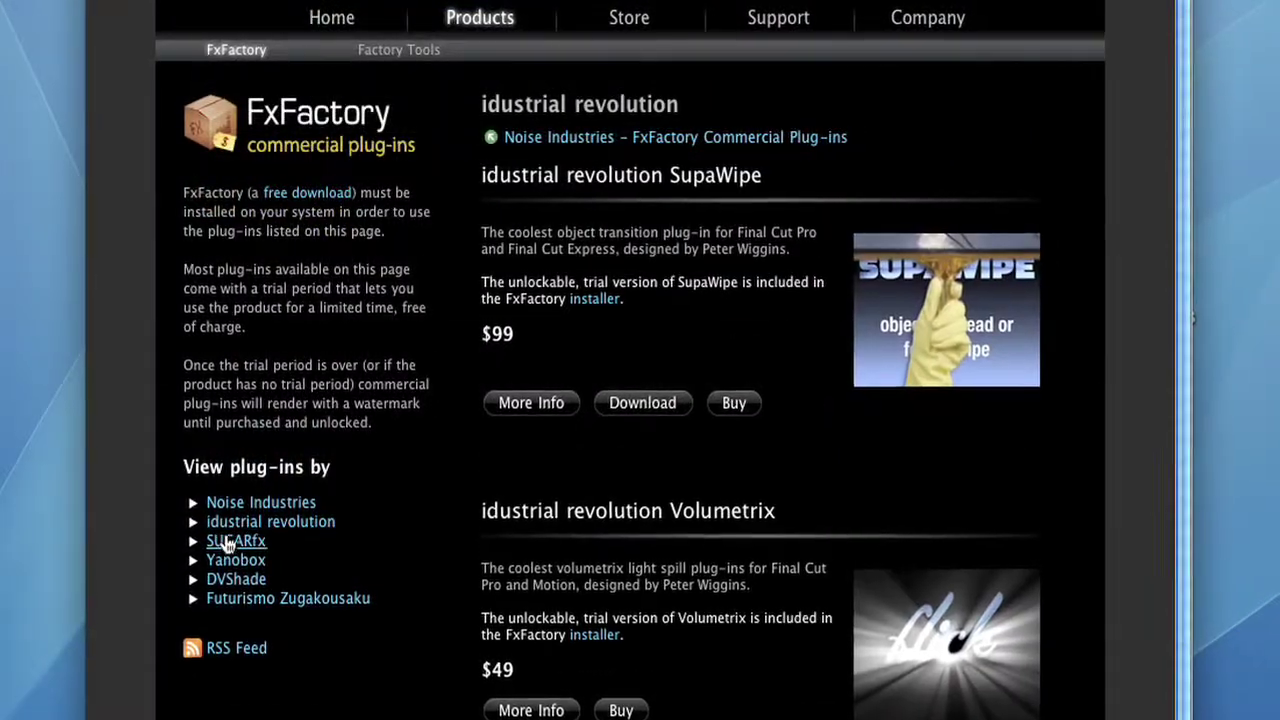
pyautogui.click(228, 543)
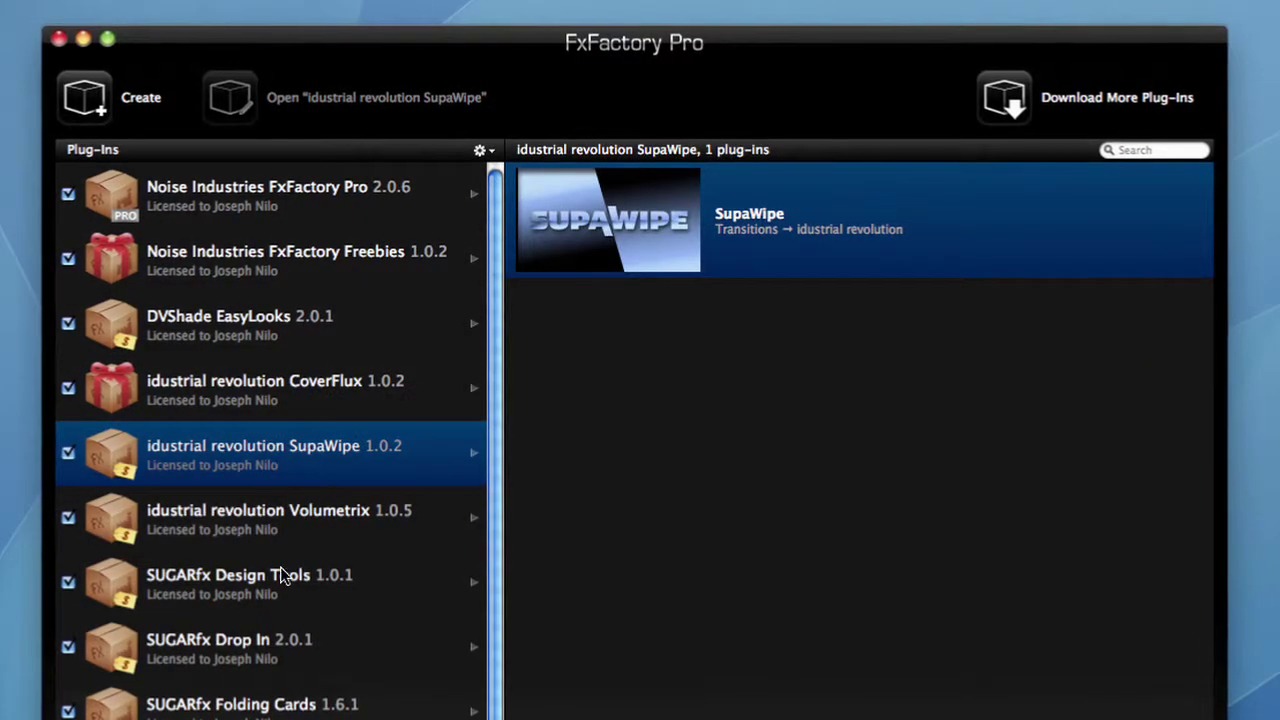
# Step: View the SUGARfx Design Tools plug-ins, then go to the commercial plug-ins web page
pyautogui.click(283, 577)
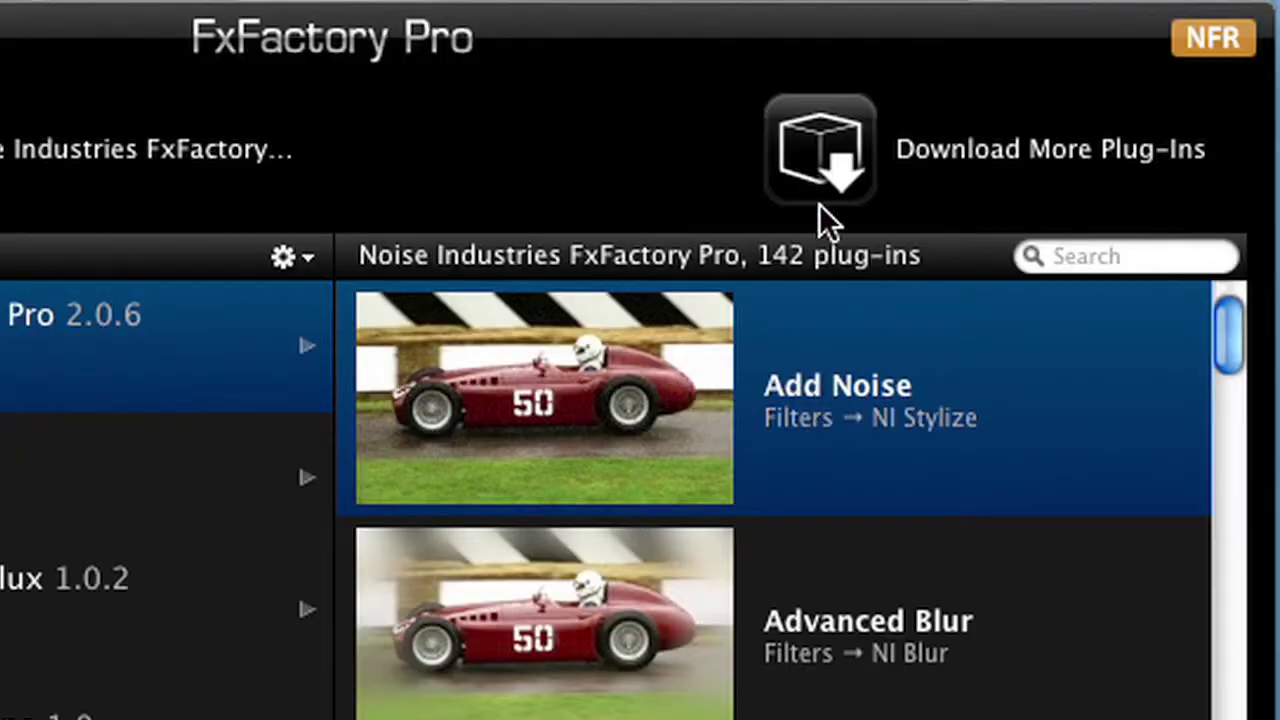
pyautogui.click(819, 154)
# Step: Scroll past the Motype preview, download the Decimal Counter package, and open the downloaded file
pyautogui.moveTo(1221, 289)
pyautogui.mouseDown()
pyautogui.moveTo(1224, 331)
pyautogui.moveTo(1222, 46)
pyautogui.mouseUp()
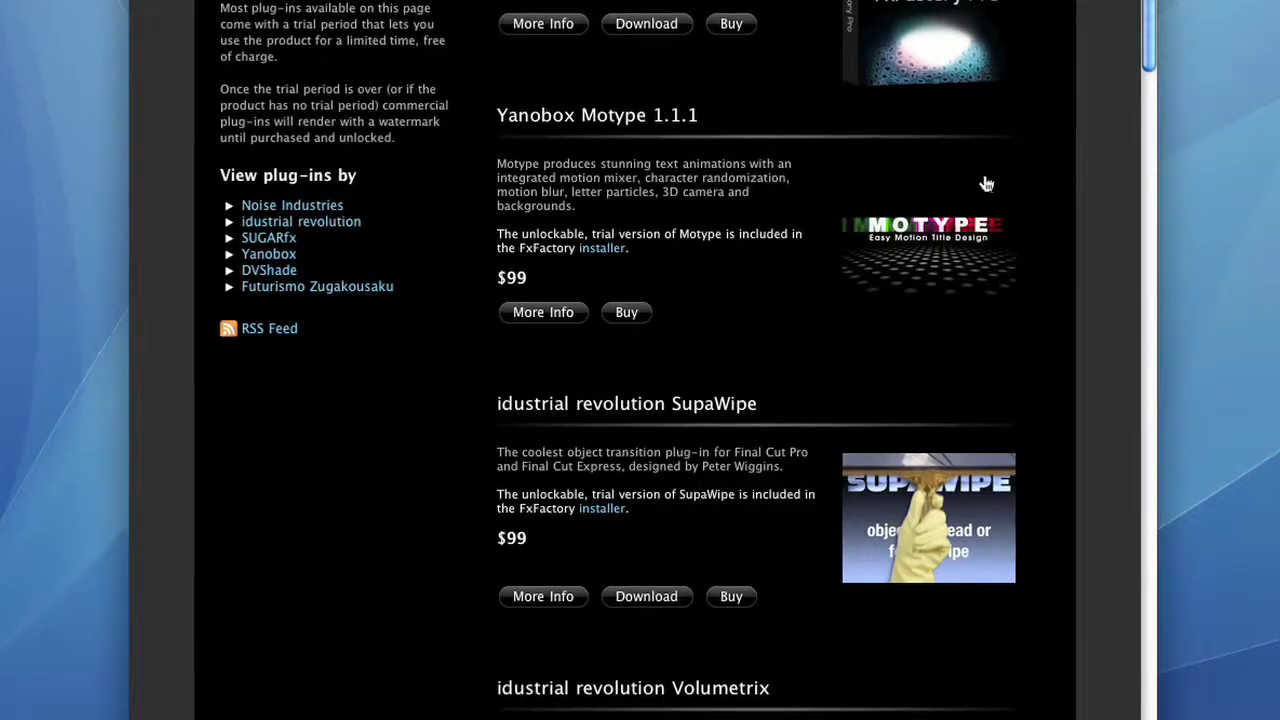
pyautogui.click(986, 183)
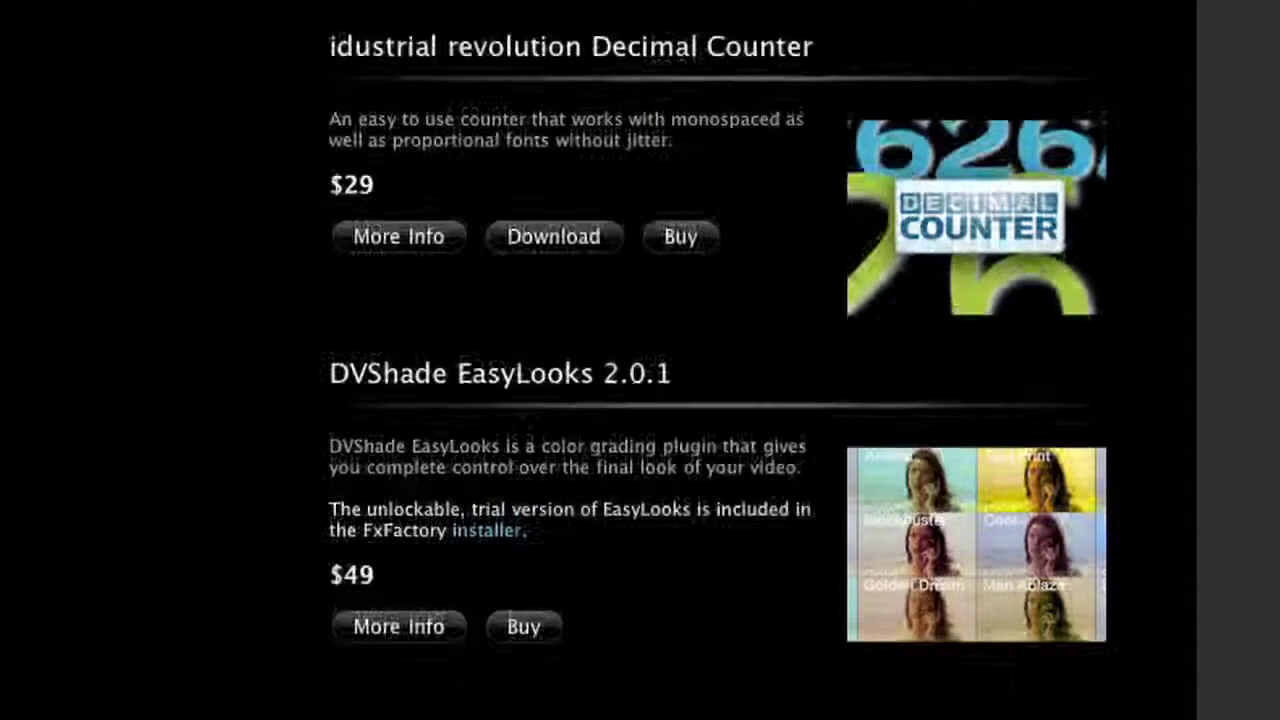
pyautogui.click(588, 238)
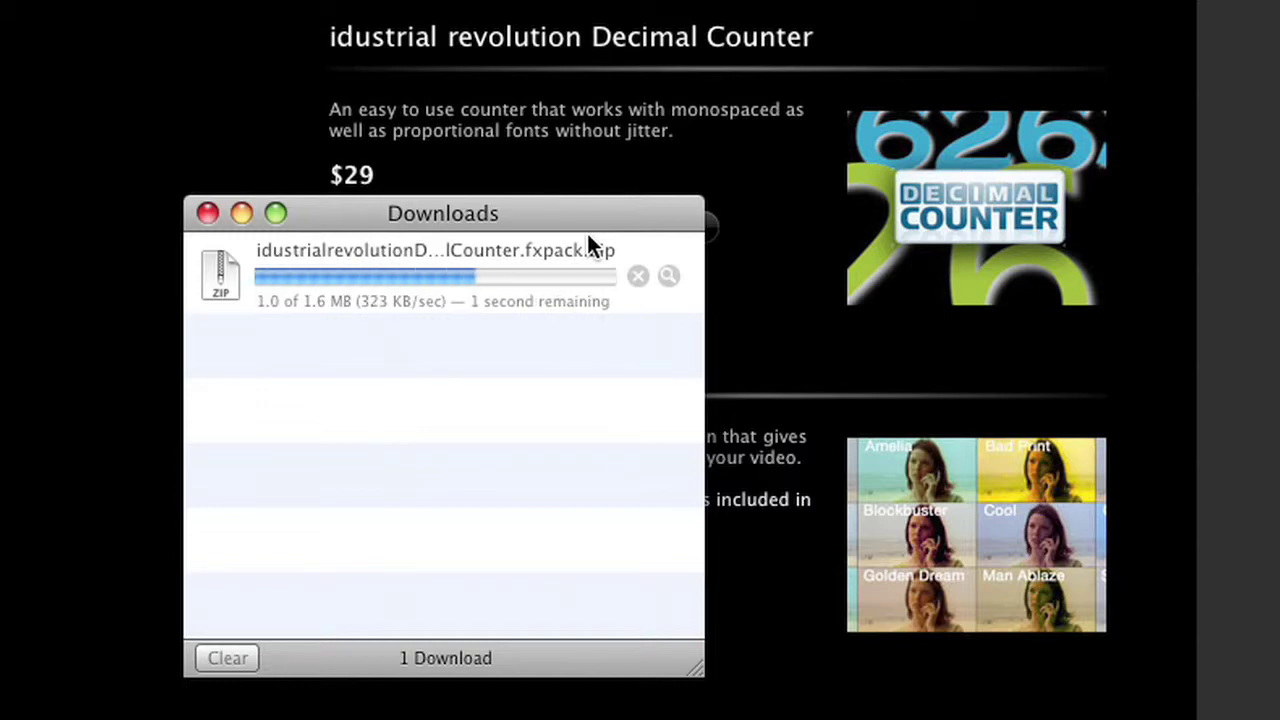
pyautogui.doubleClick(233, 263)
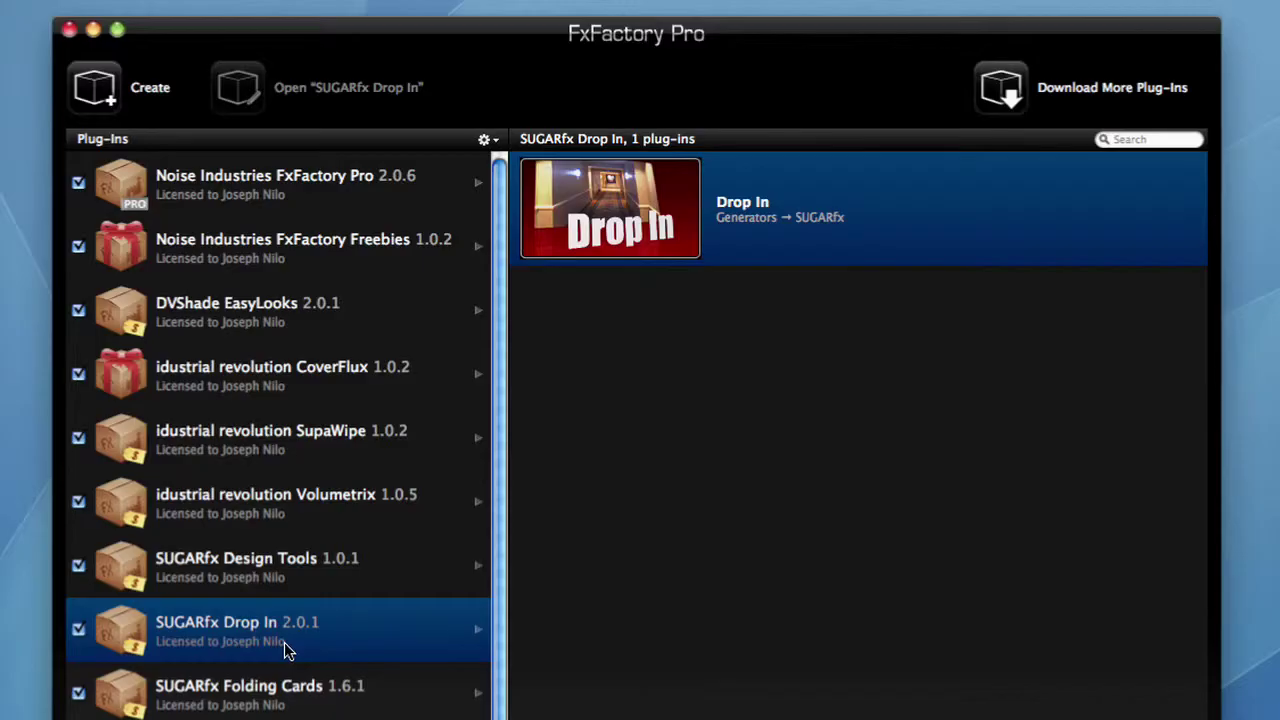
# Step: Review the Volumetrix and FxFactory Pro plug-ins, then apply NI Glow Light Rays to the Red Indy clip
pyautogui.click(303, 500)
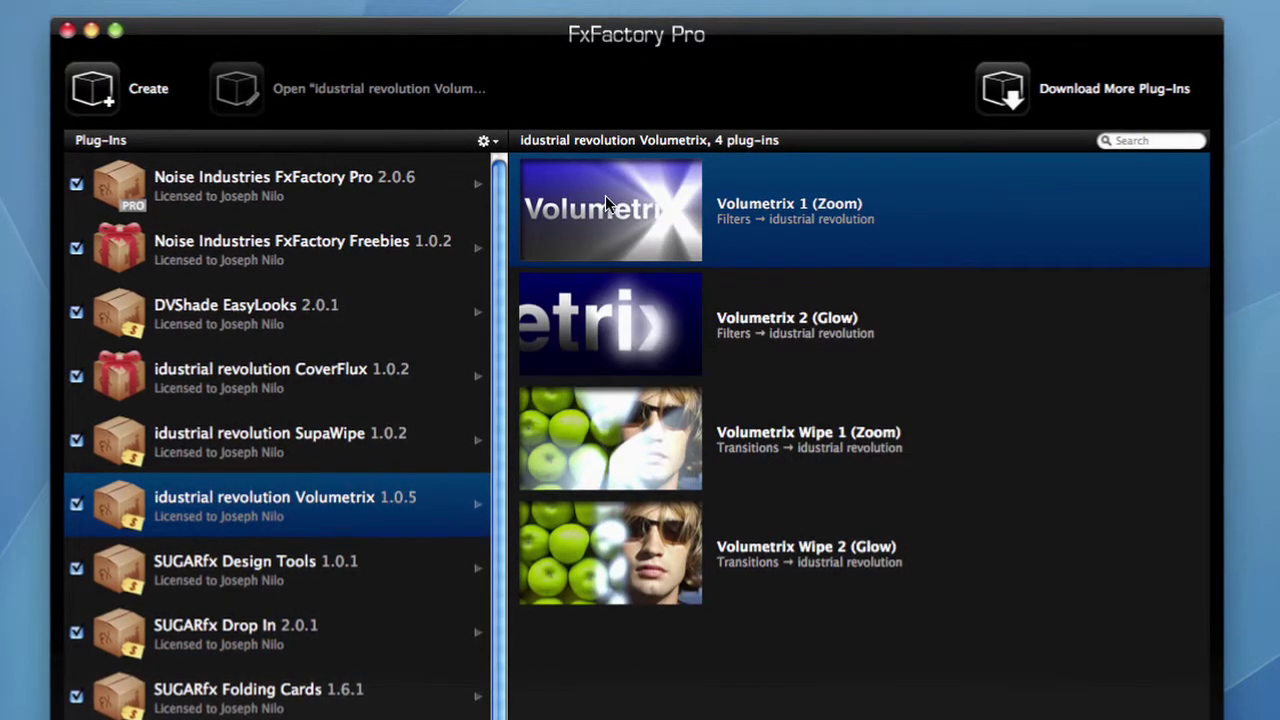
pyautogui.click(333, 201)
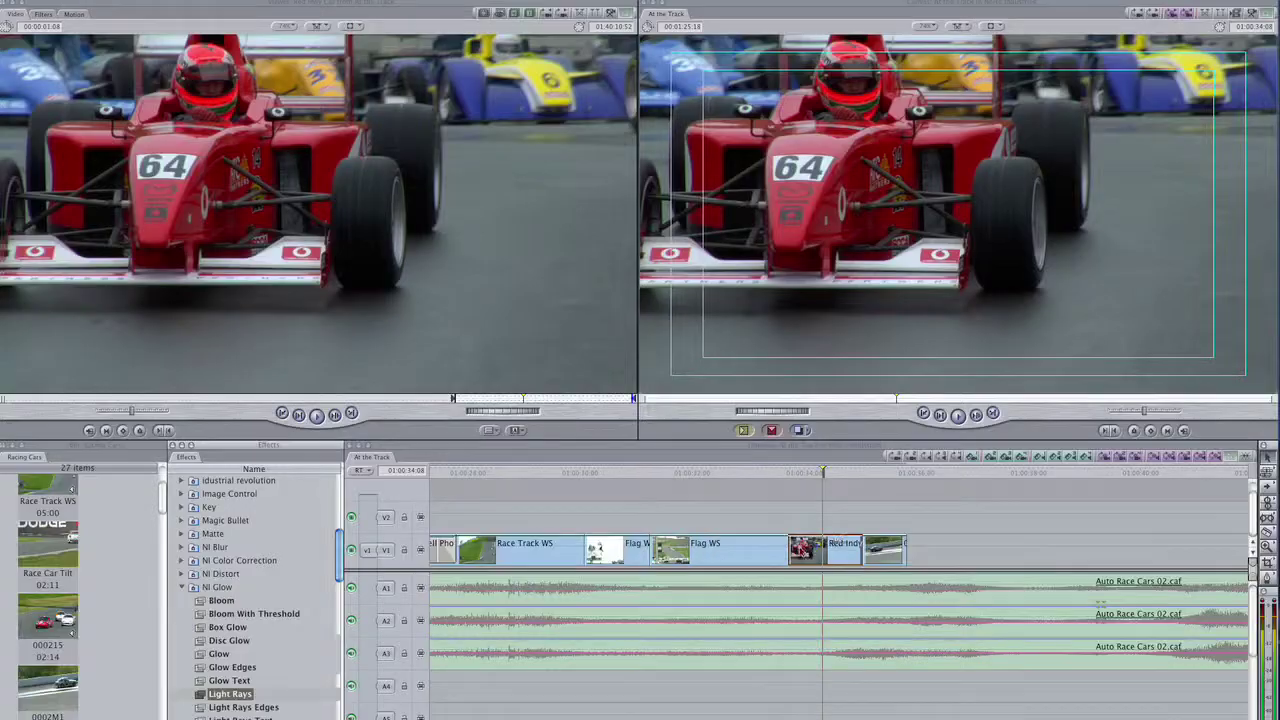
pyautogui.moveTo(808, 561); pyautogui.dragTo(808, 561)
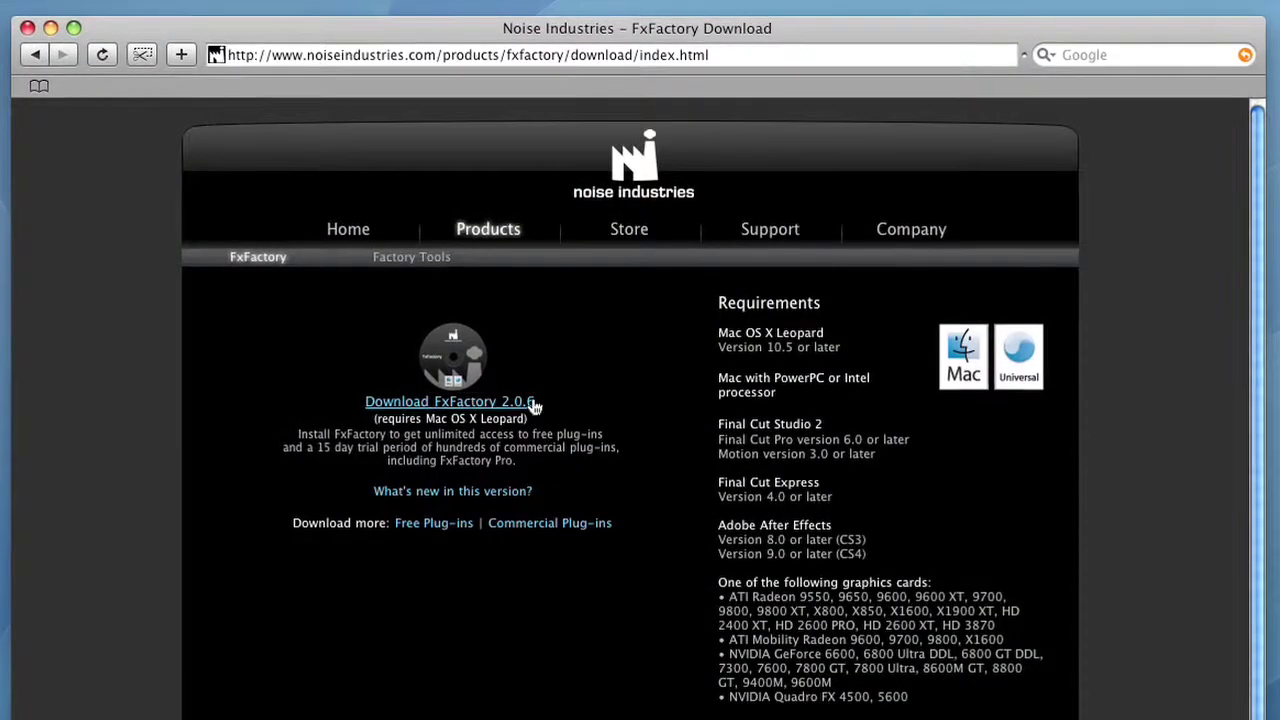
# Step: Start downloading the FxFactory 2.0.6 installer, FxFactory.dmg (66.8 MB)
pyautogui.click(533, 403)
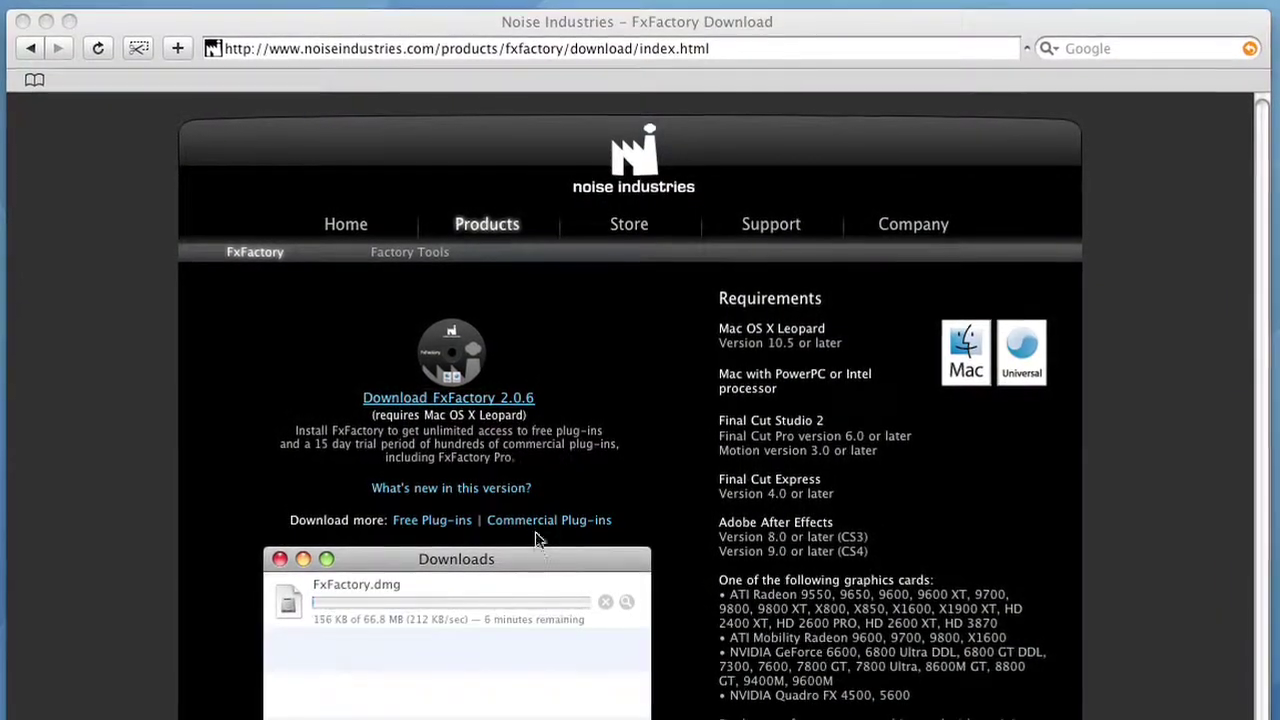